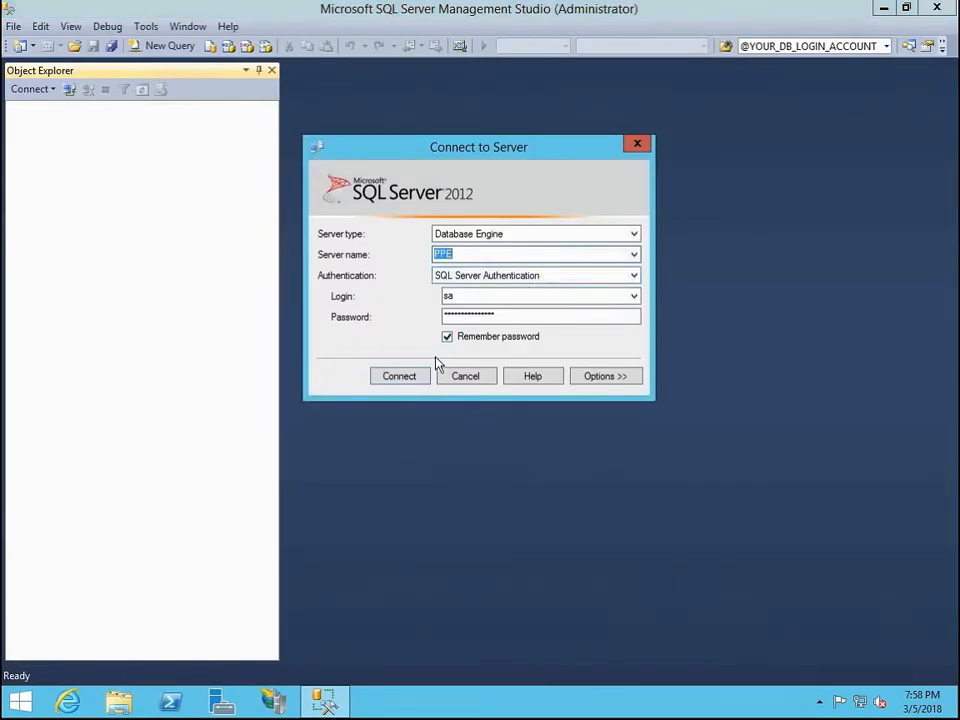
Connect to the PPE database engine using SQL Server Authentication and minimize the management window.
click(422, 380)
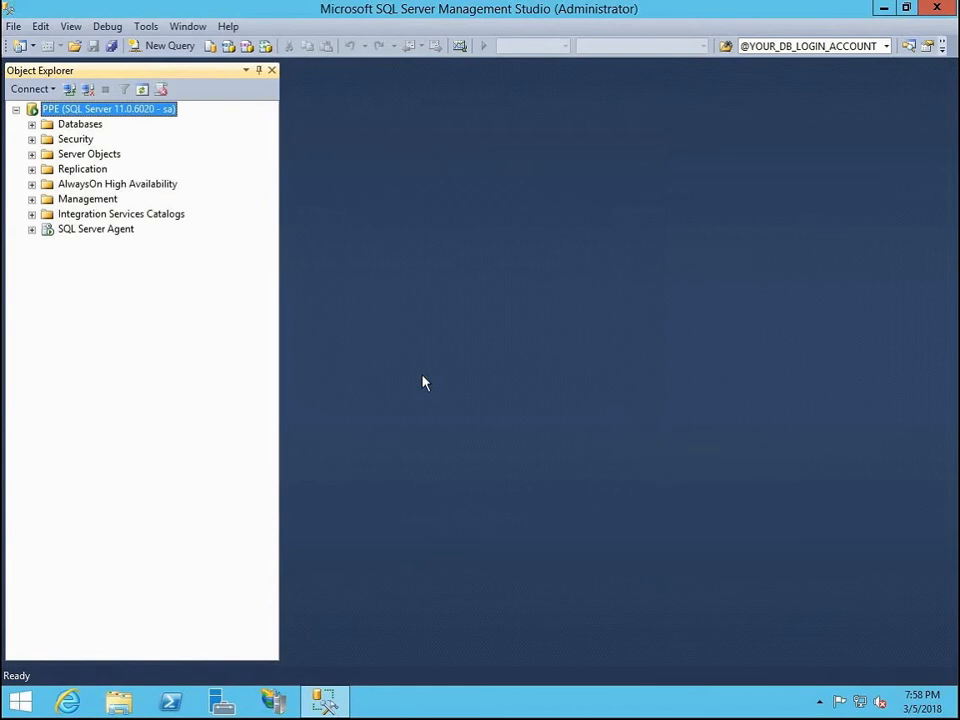
click(881, 9)
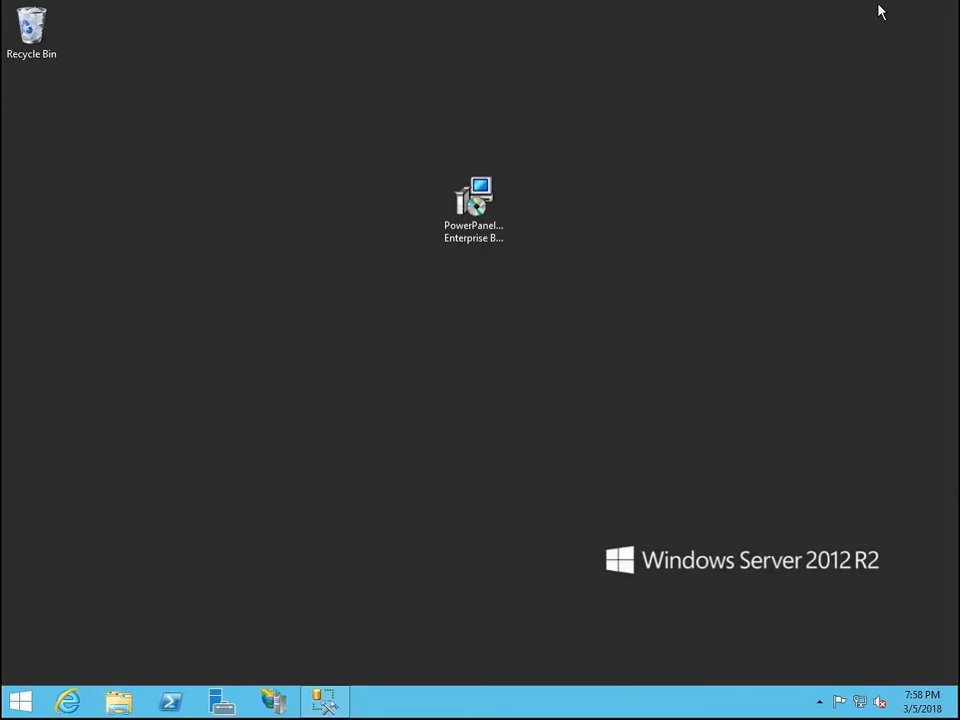
Switch to Internet Explorer, load the localhost page to check the IIS web server, and close the browser.
click(68, 703)
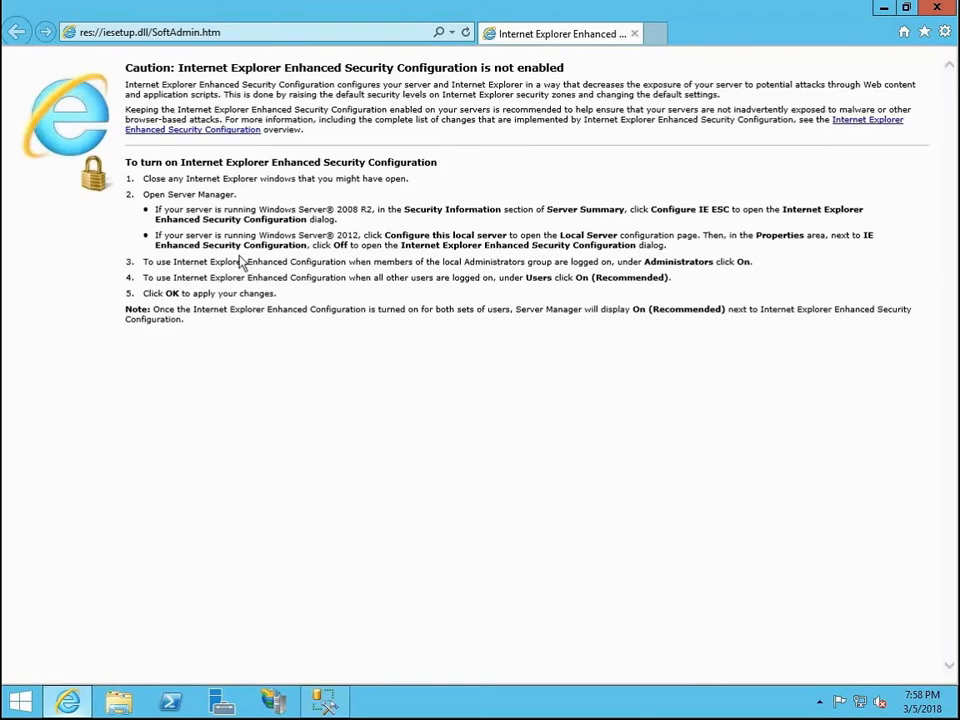
click(306, 31)
text(localhost/)
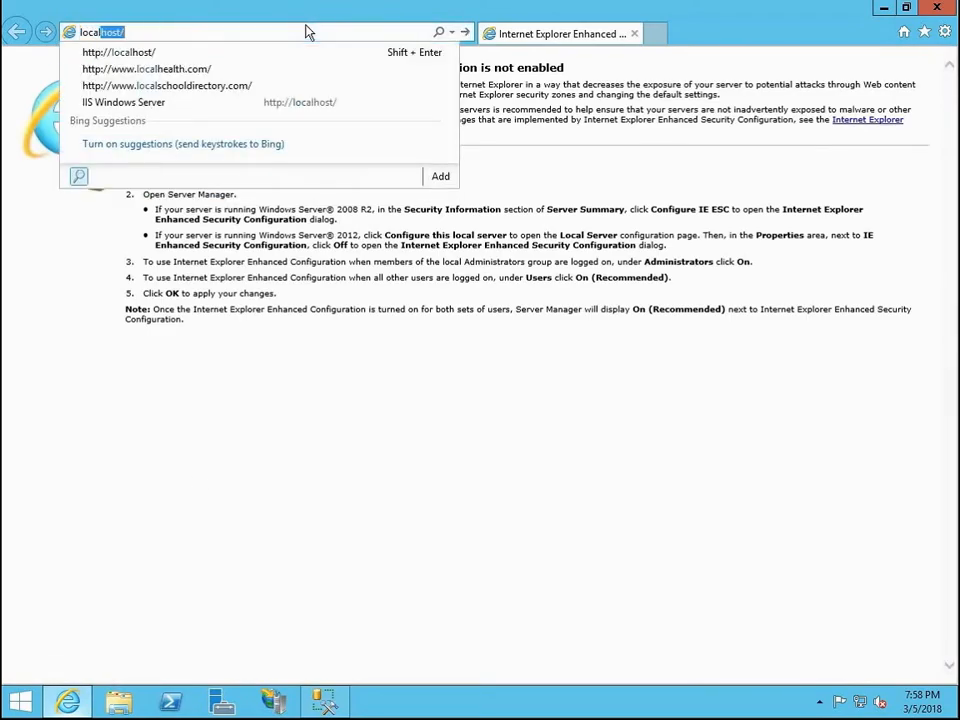
key(Return)
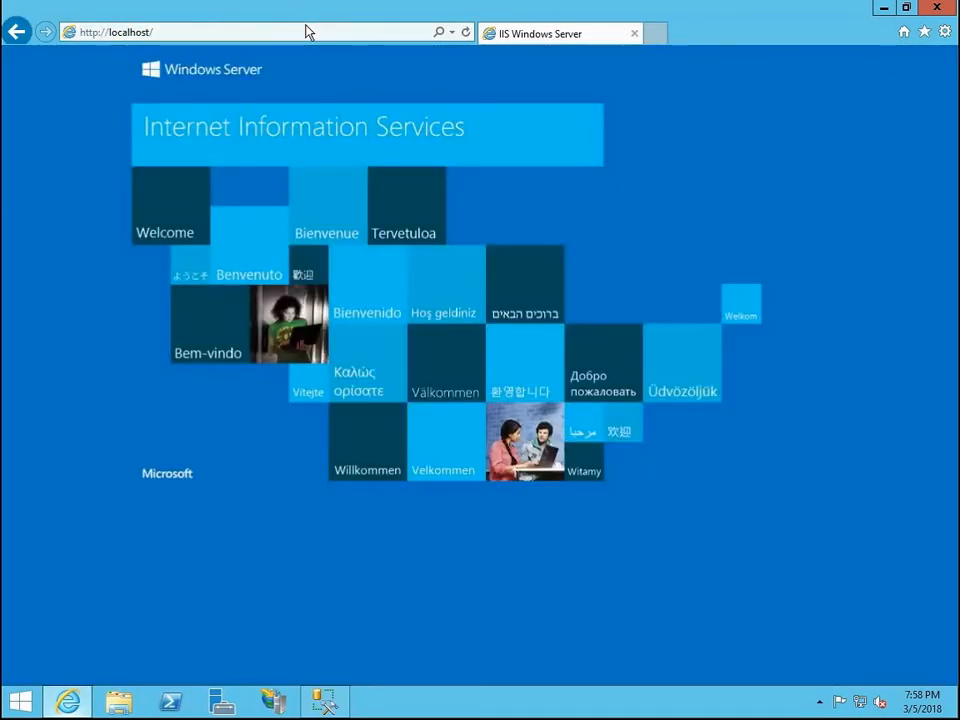
click(928, 8)
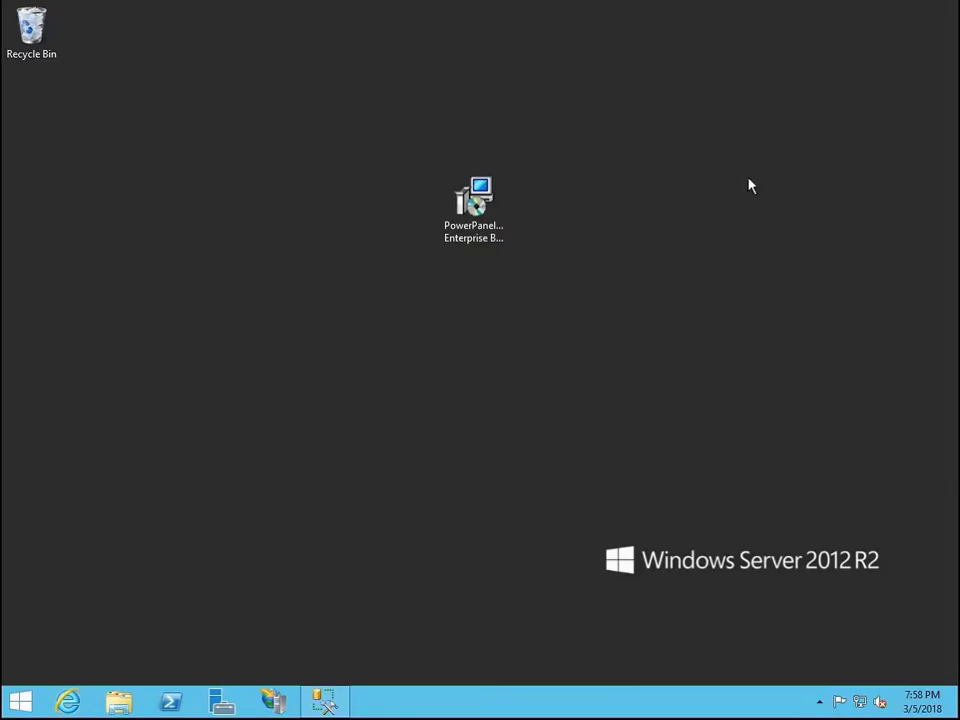
Launch the PowerPanel Enterprise Basic Windows Server v0.8 installer from the desktop and allow it to run.
click(503, 220)
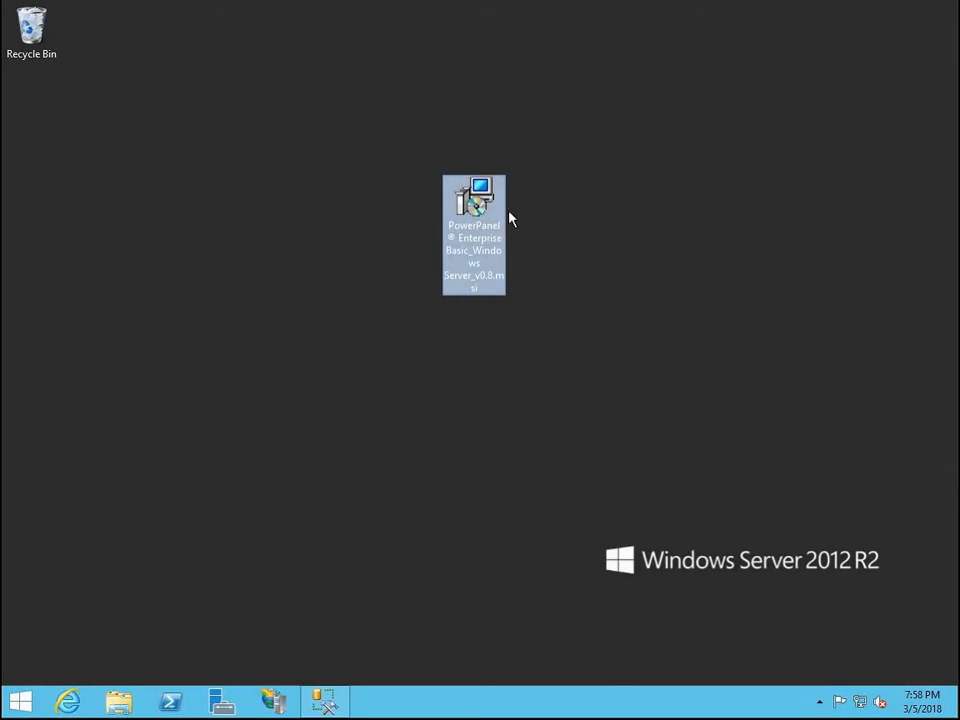
double_click(502, 215)
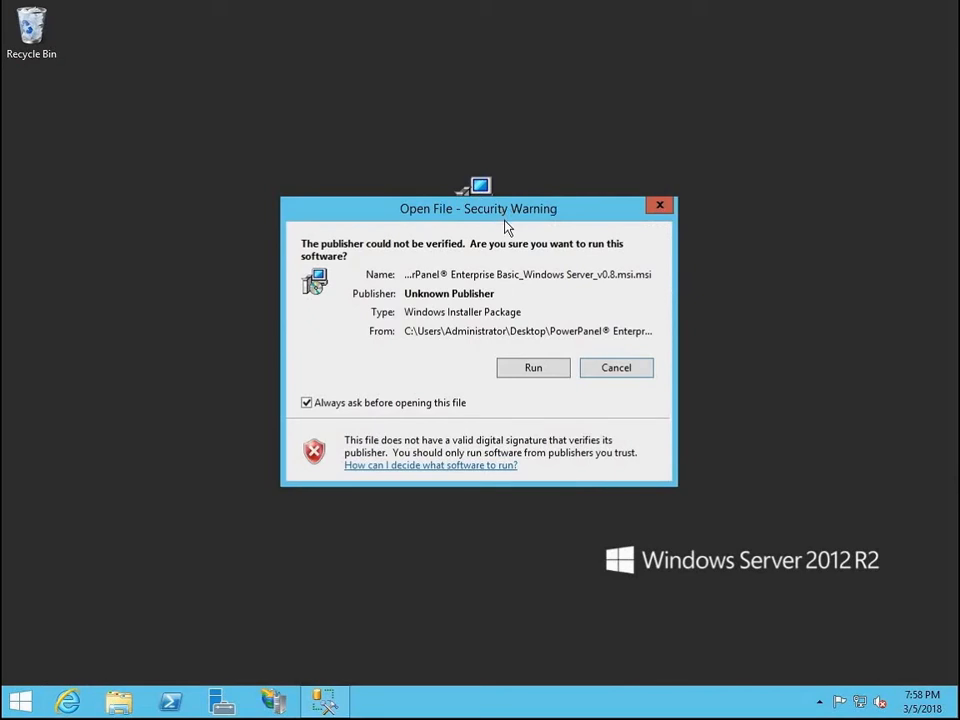
click(552, 375)
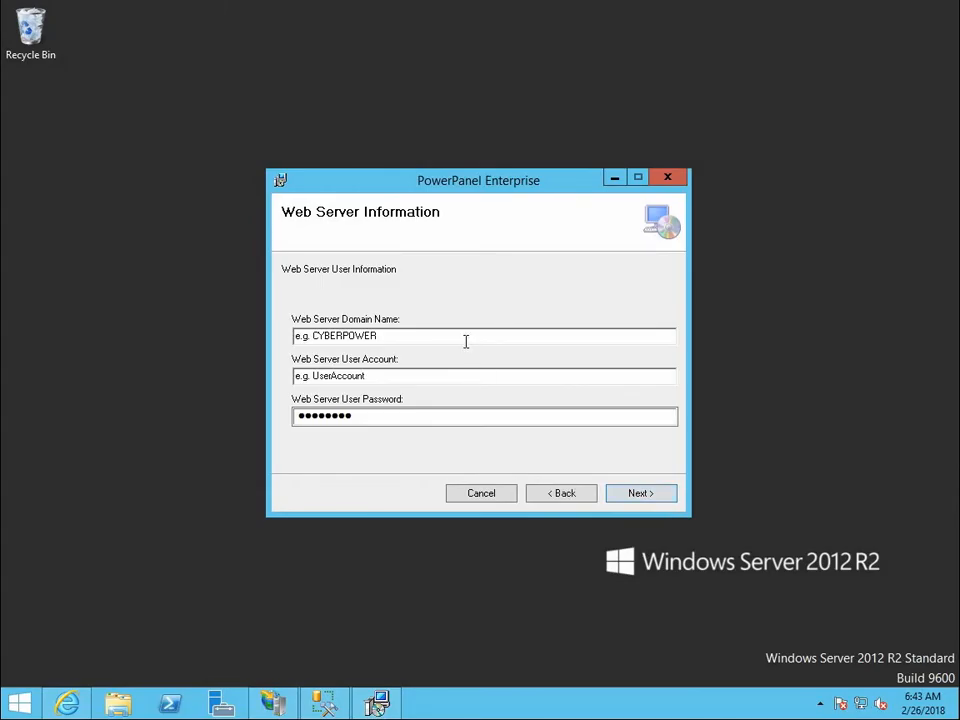
Submit the web server information with domain name cps.local, user account administrator and the web server user password.
double_click(465, 341)
key(ctrl+a)
text(cps)
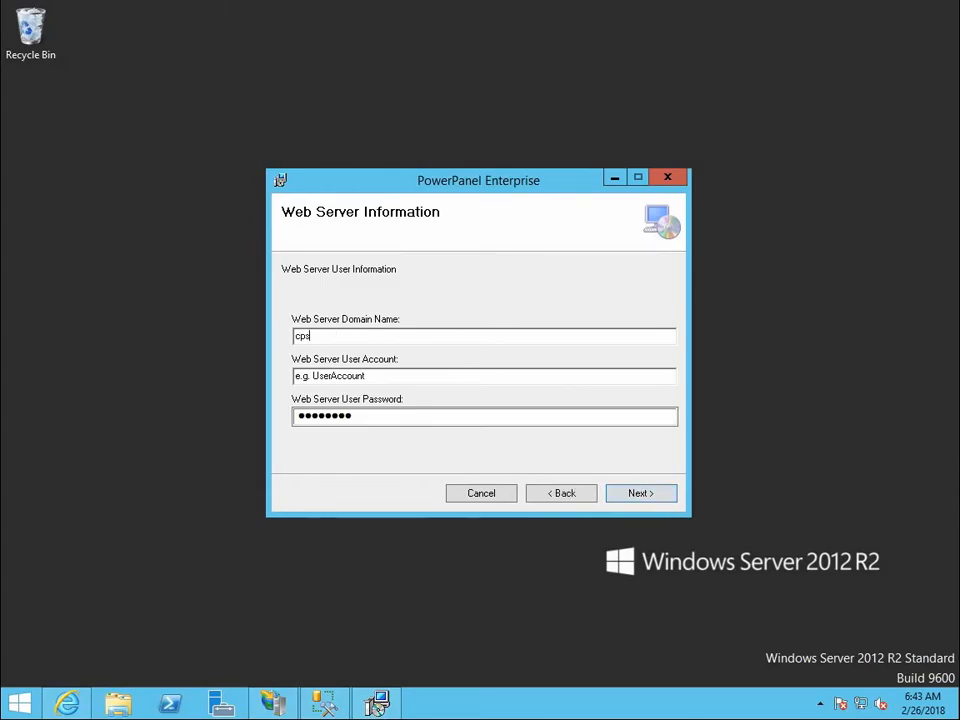
text(.local)
key(Tab)
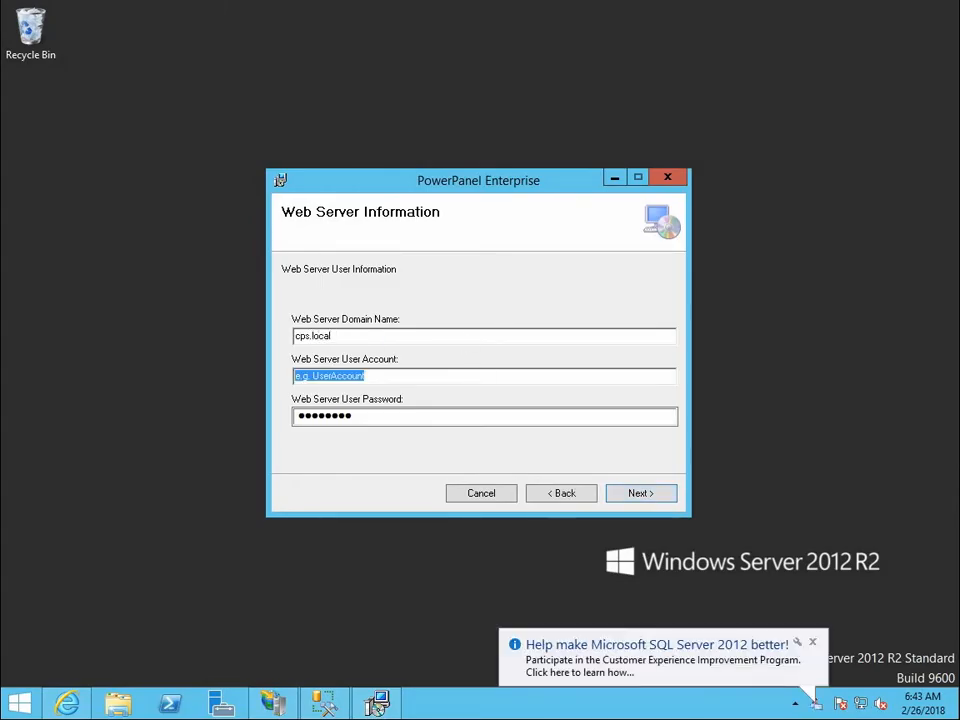
text(admini)
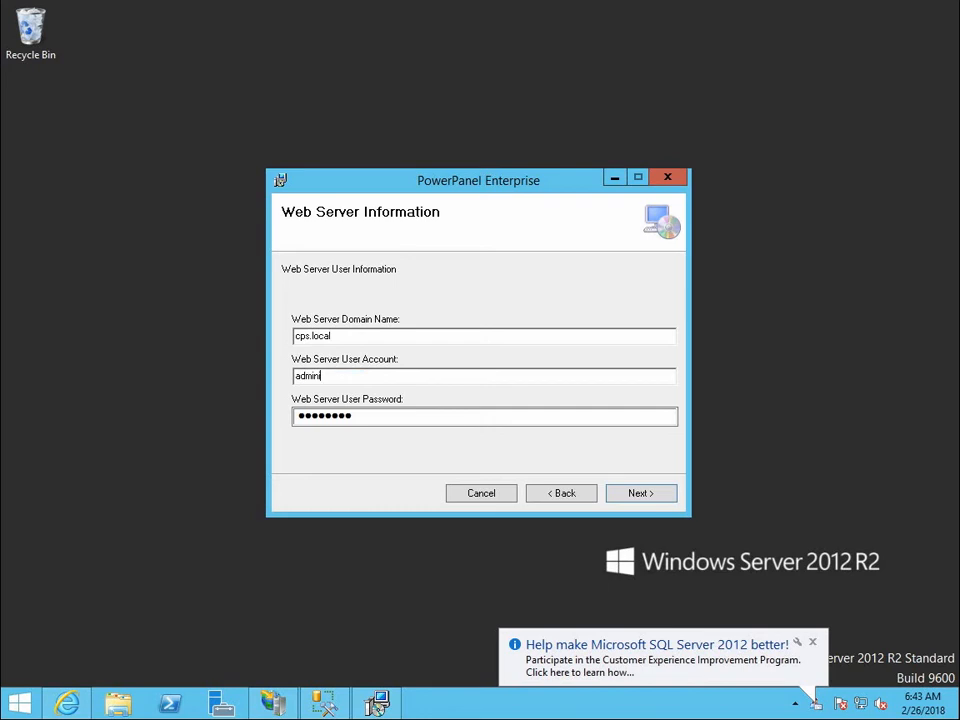
text(strator)
key(Tab)
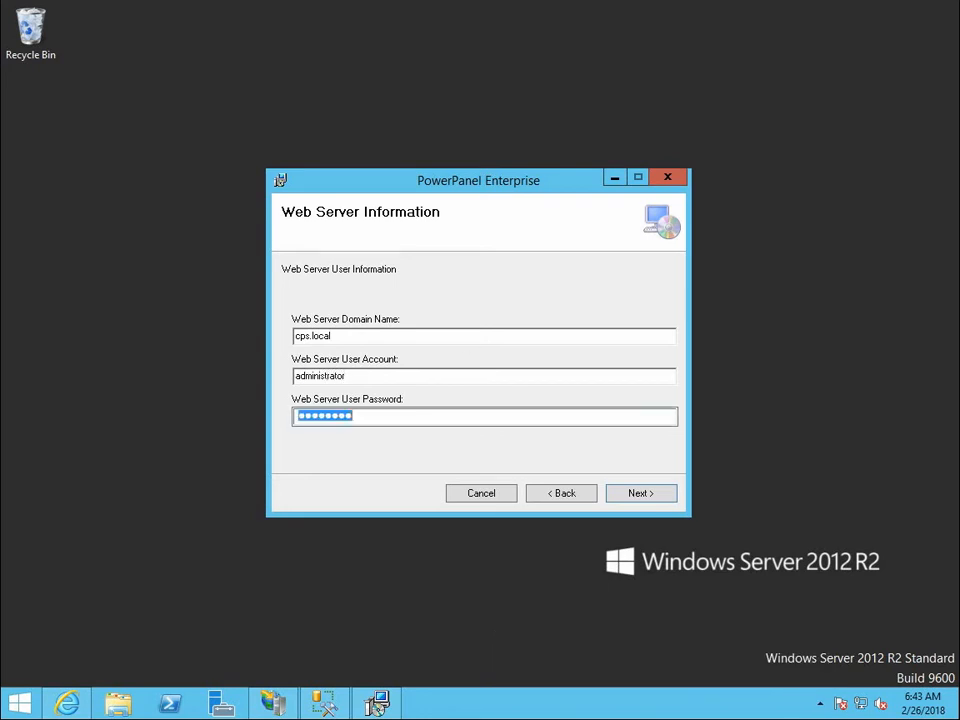
text(********)
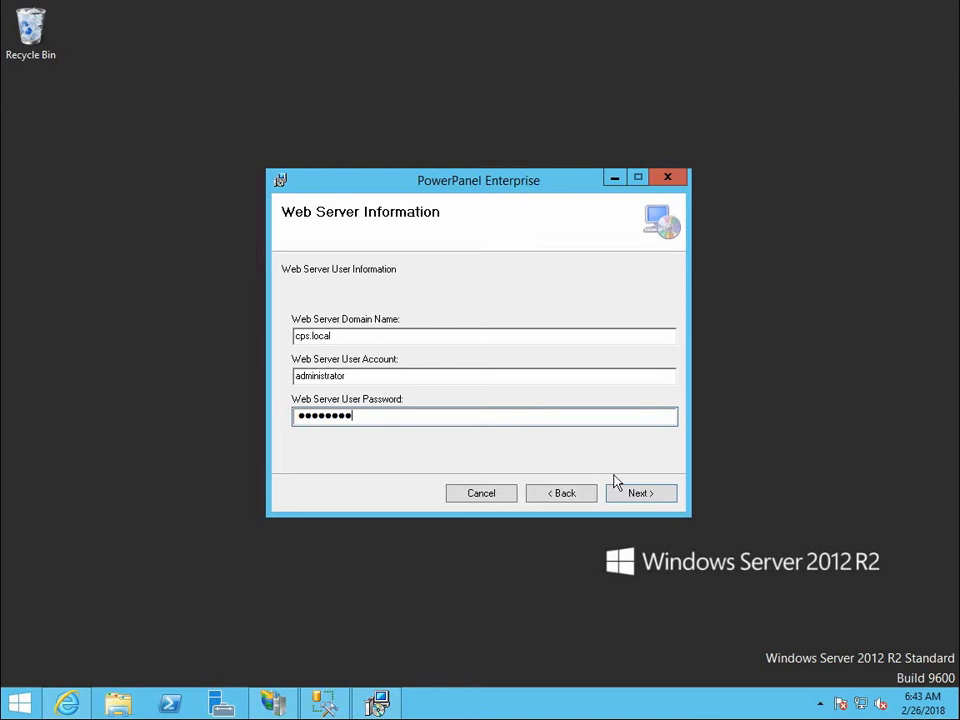
click(658, 503)
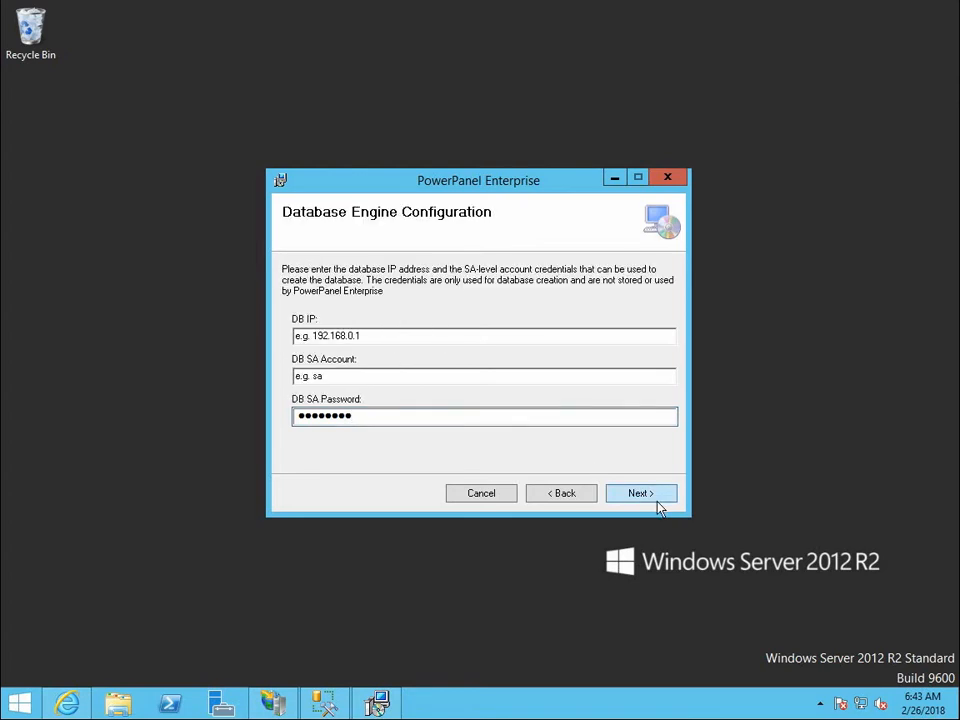
Submit the database engine configuration with DB IP 192.168.208.195, SA account sa and the DB SA password.
click(484, 337)
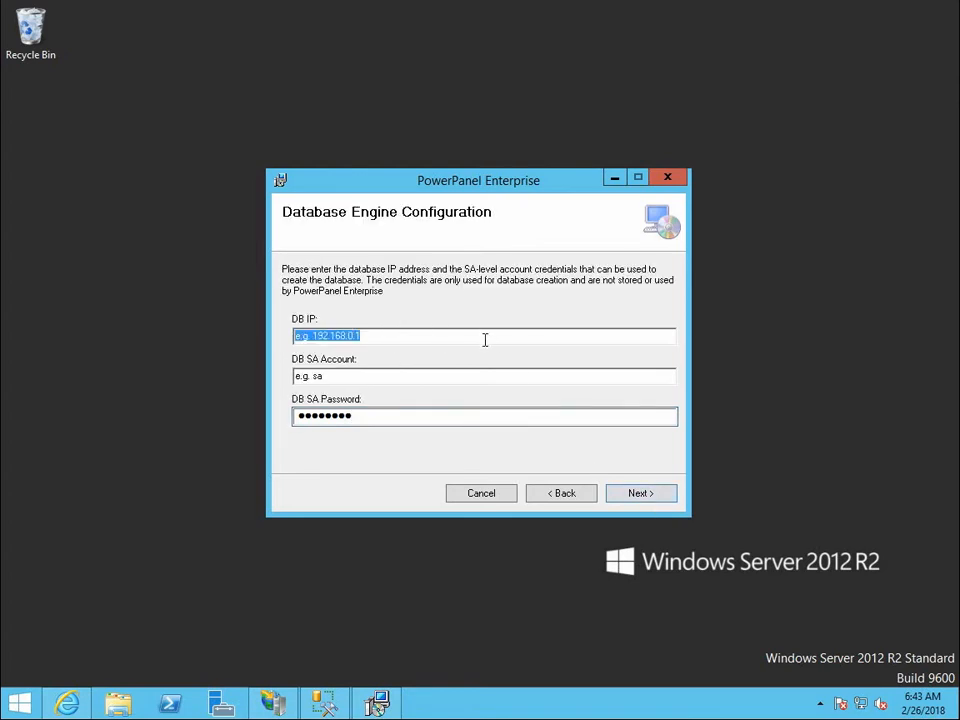
text(192.1)
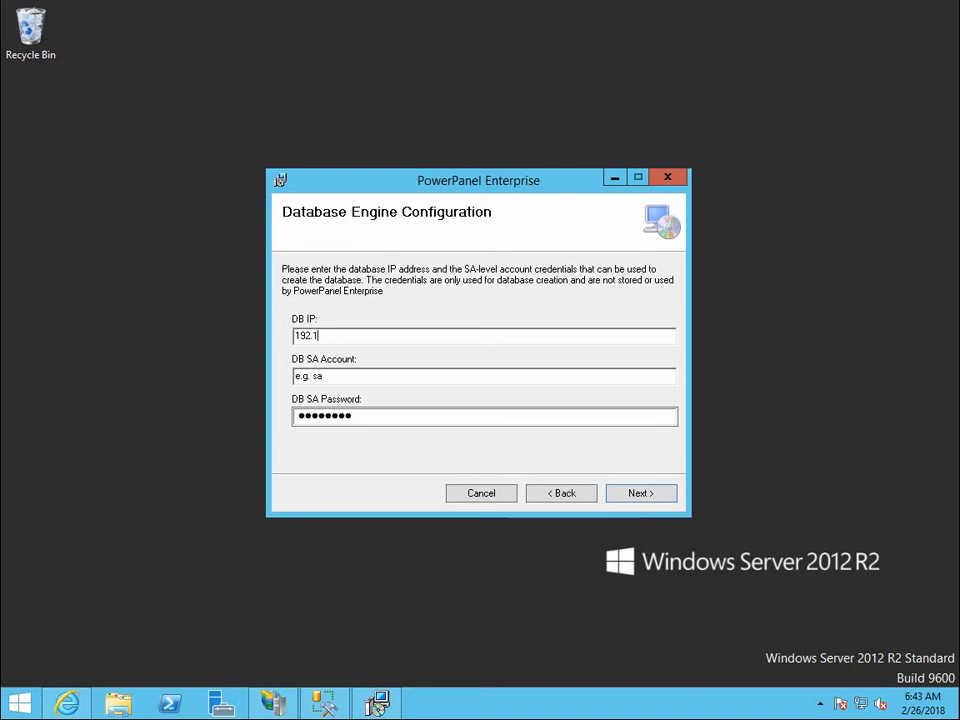
text(68.208.195)
key(Tab)
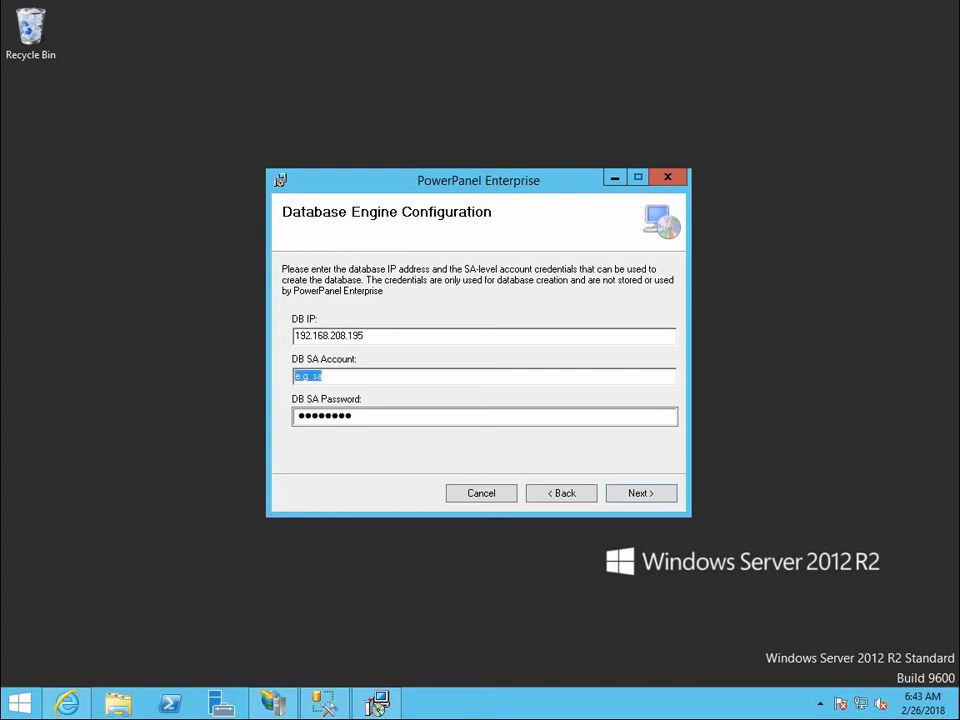
text(sa)
key(Tab)
text(********)
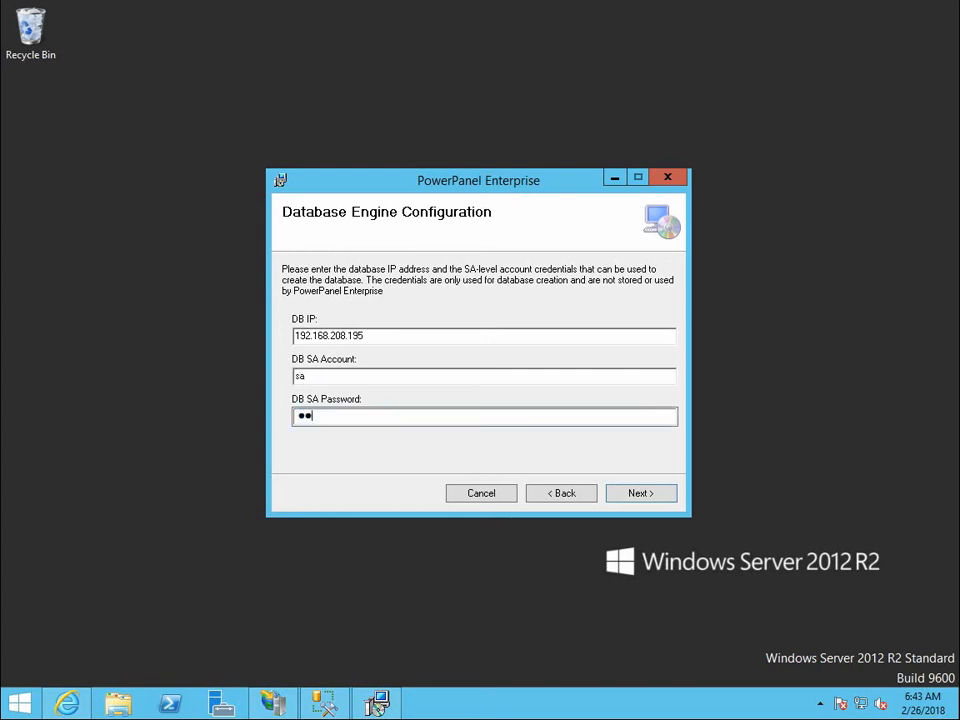
text(*****)
click(670, 503)
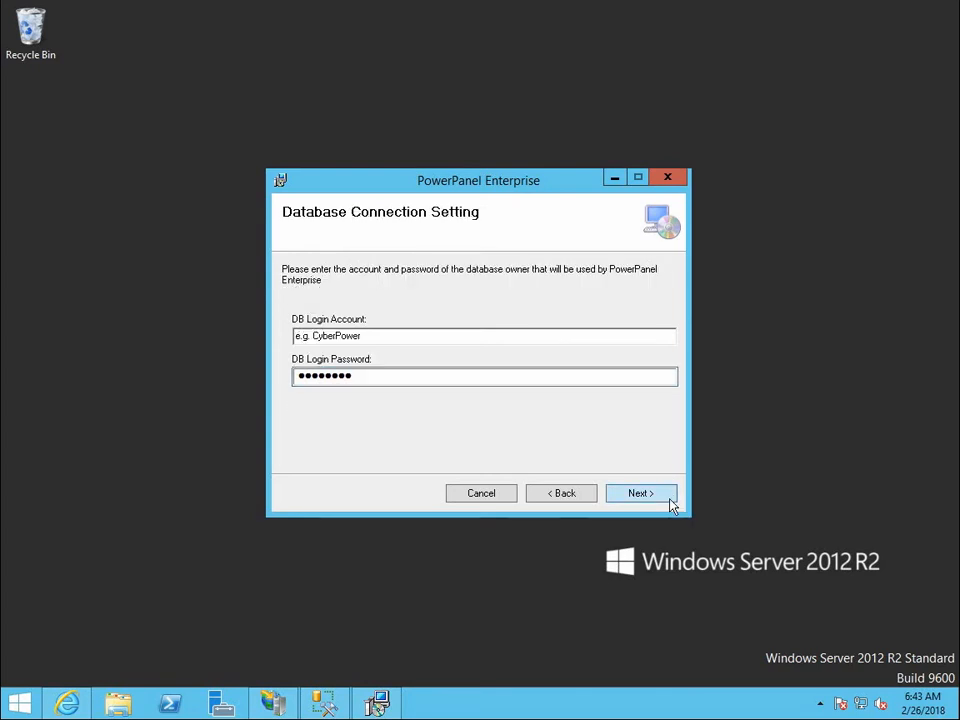
Submit the database connection setting with DB login account cps and the DB login password.
triple_click(525, 340)
text(cps)
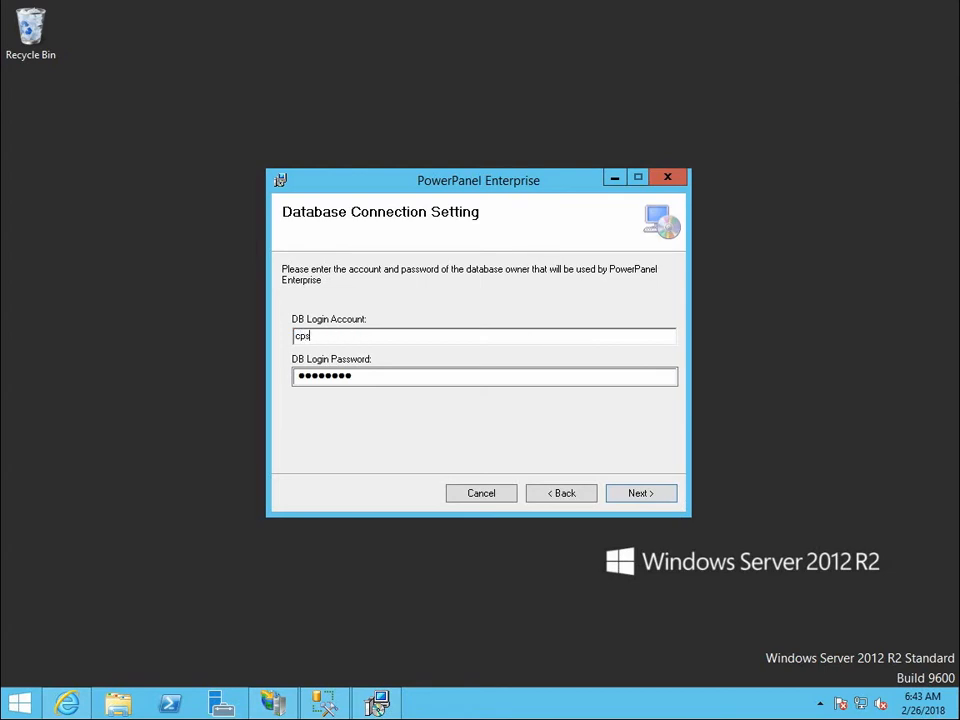
key(Tab)
text(********)
click(670, 505)
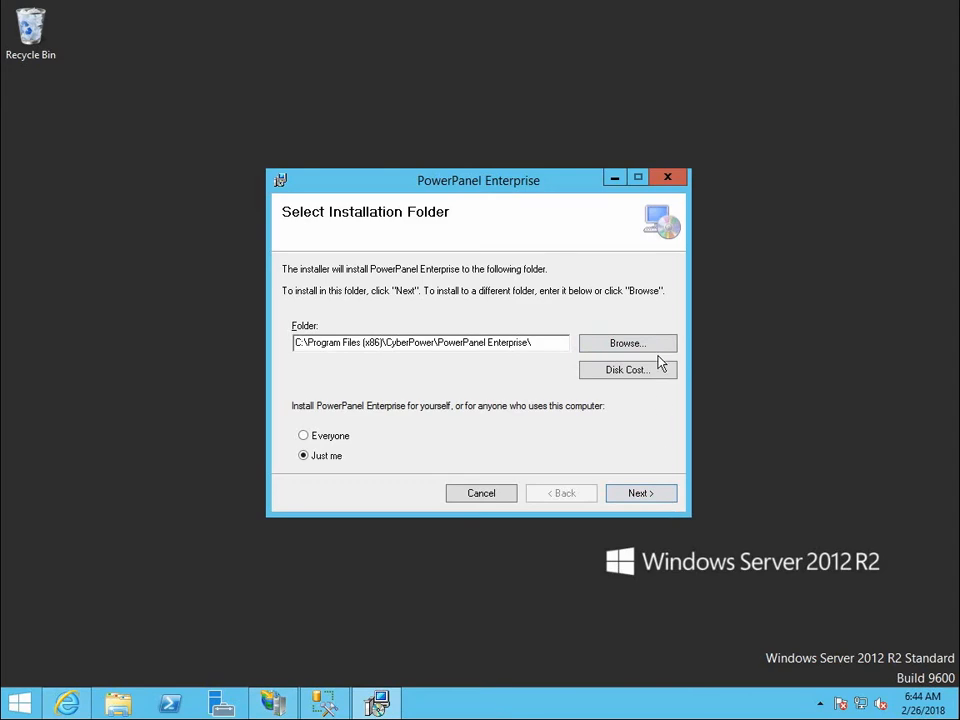
Choose C:\PPE\ as the installation folder, and install PowerPanel Enterprise through to closing the installer.
click(626, 343)
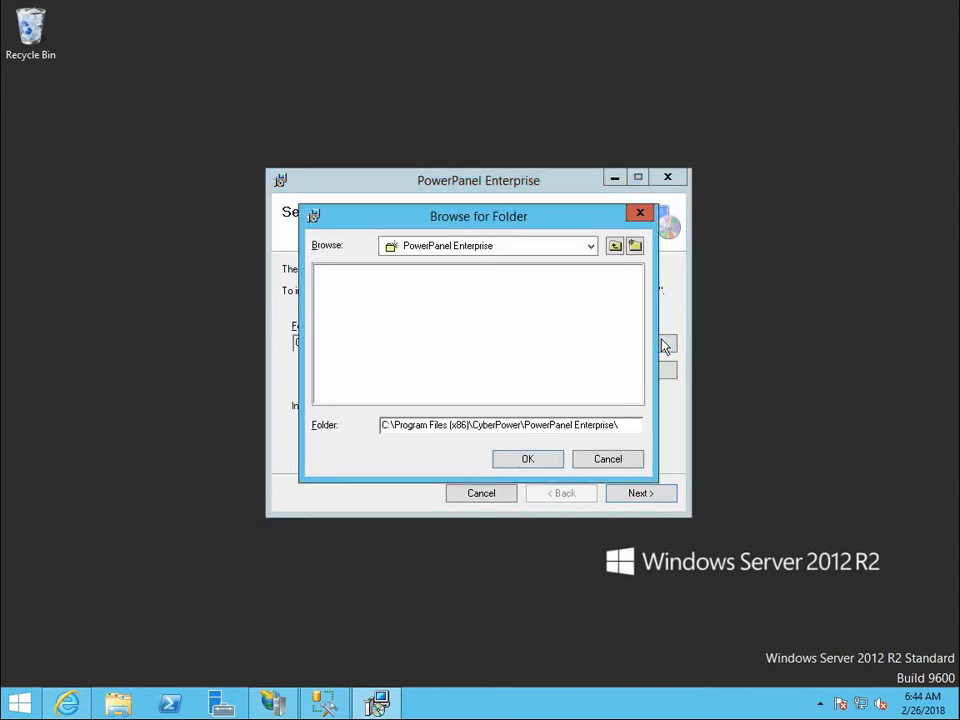
click(591, 246)
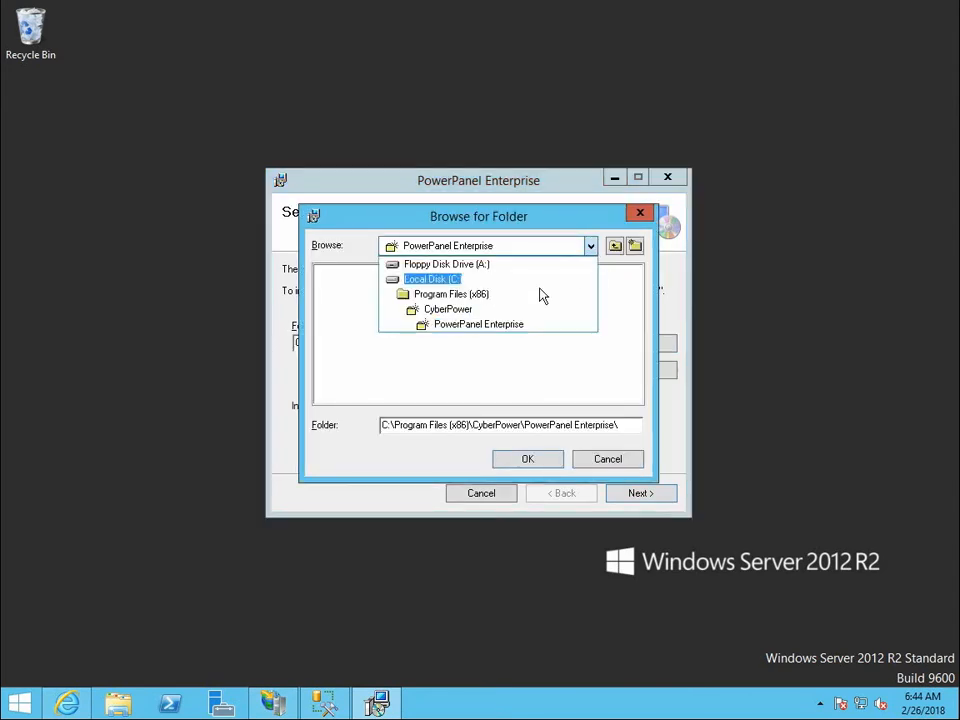
click(446, 278)
click(337, 300)
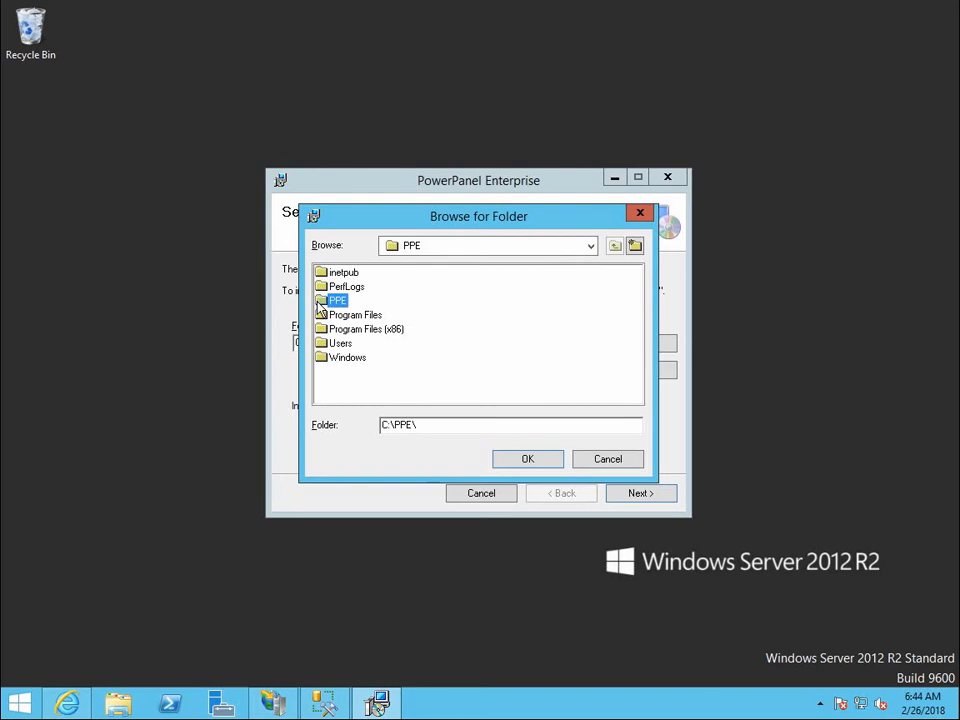
click(549, 462)
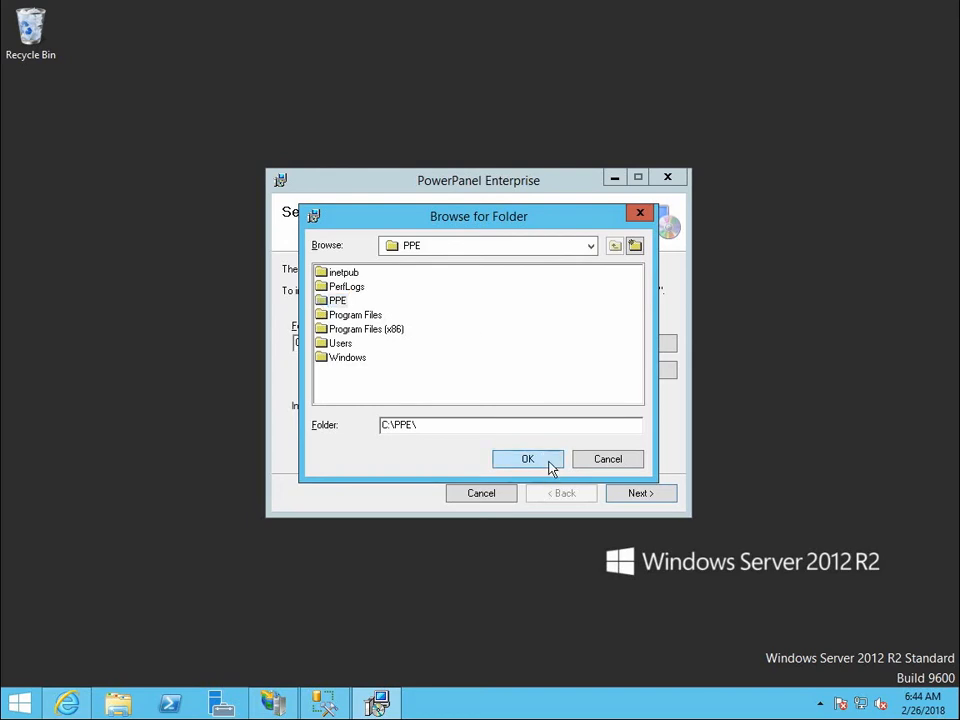
click(640, 493)
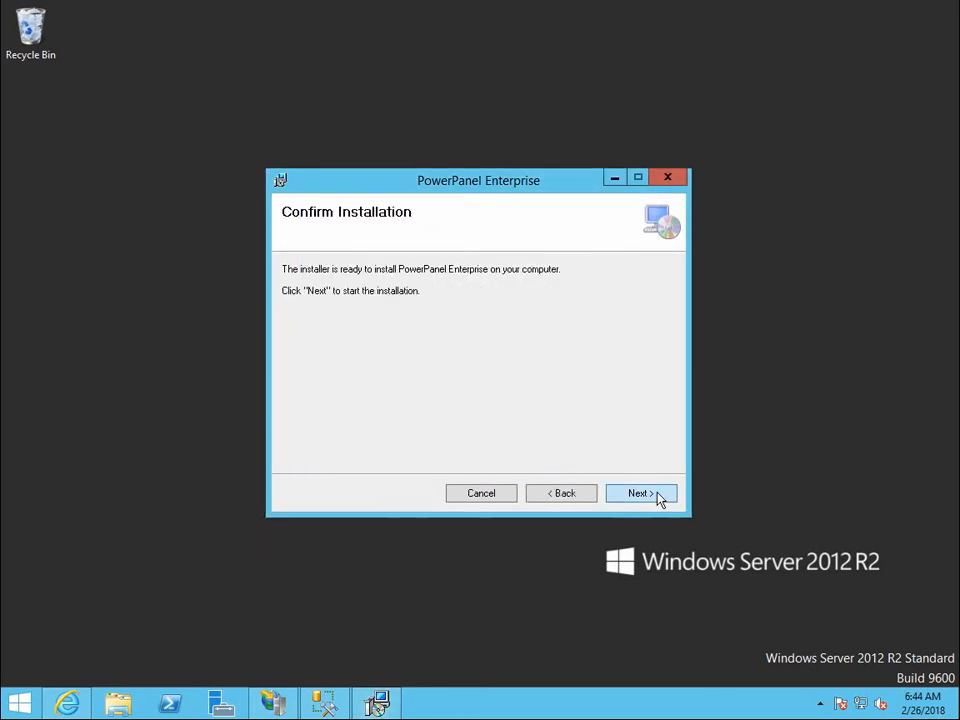
click(659, 498)
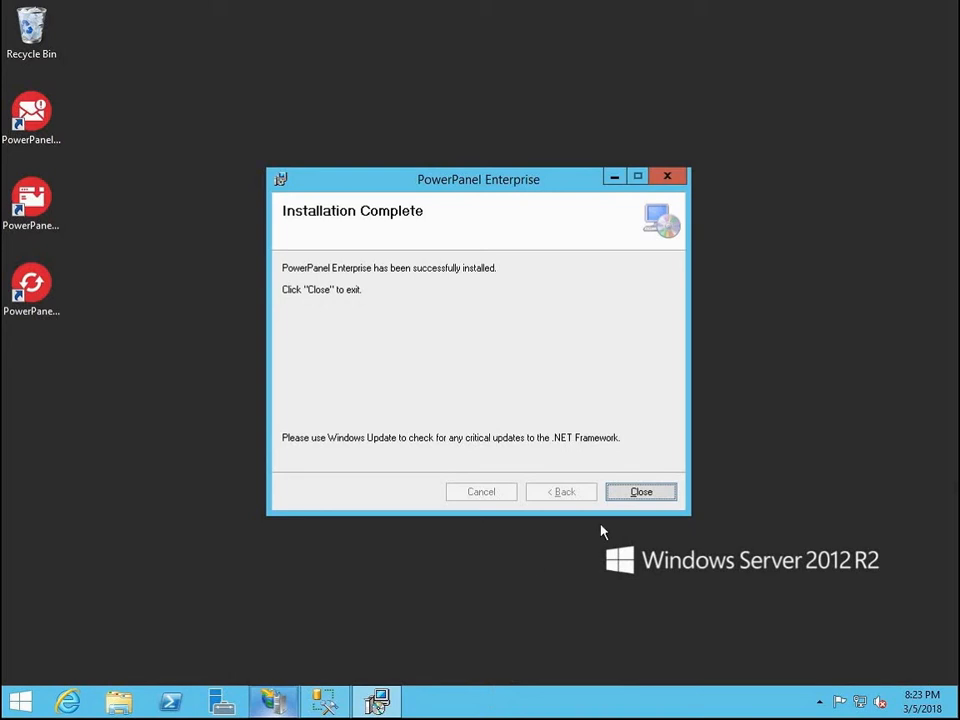
click(641, 492)
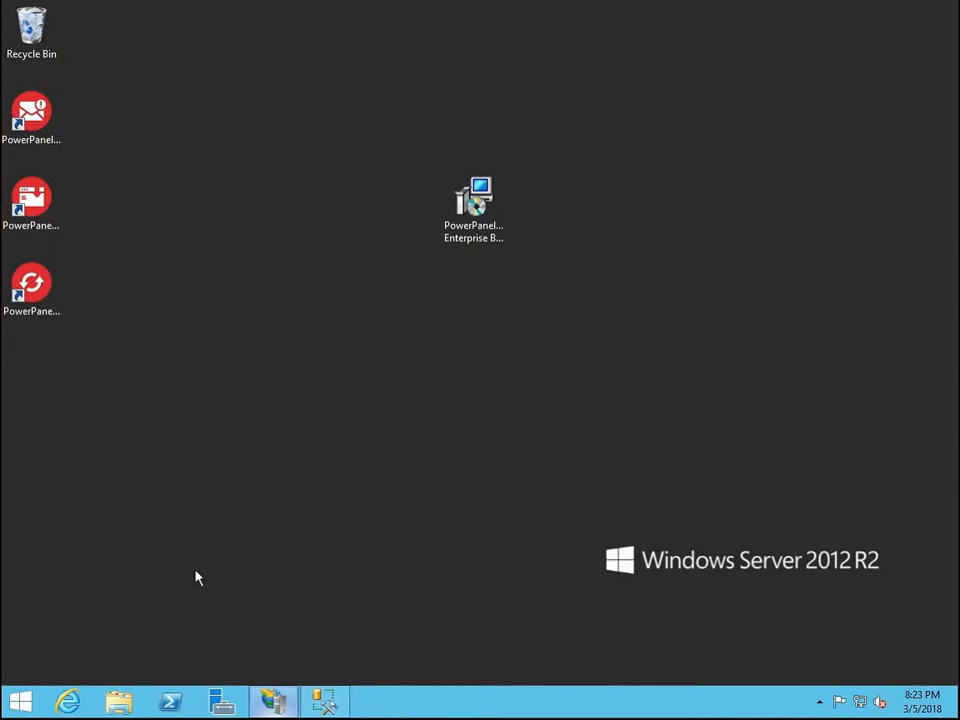
In IIS Manager, set Enable 32-Bit Applications to True for DefaultAppPool, and minimize the manager window.
click(270, 698)
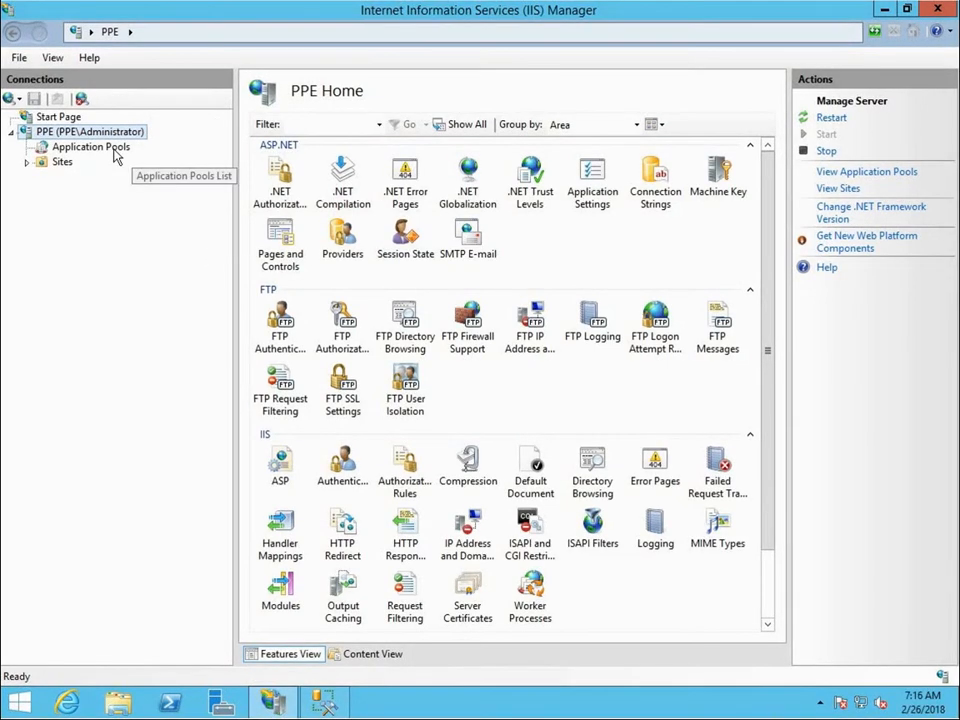
click(112, 148)
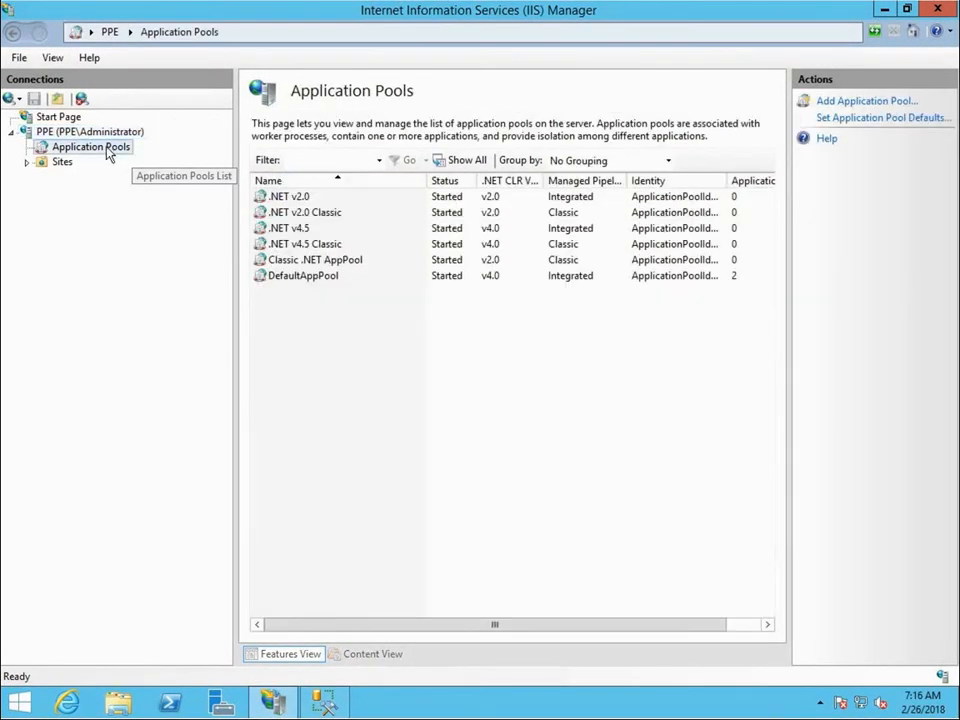
click(296, 282)
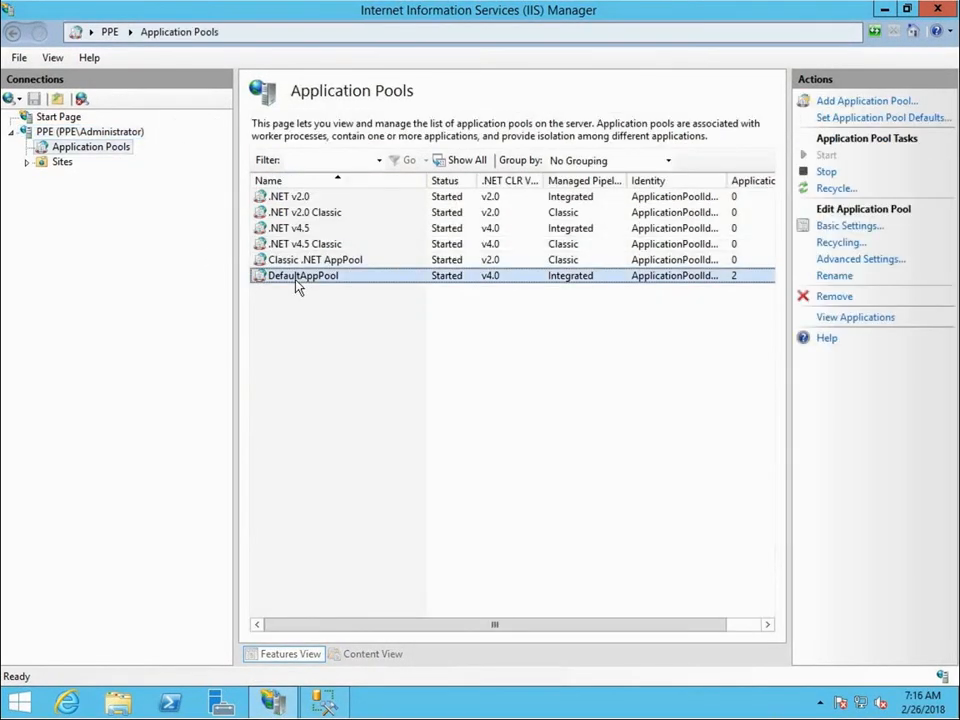
click(880, 261)
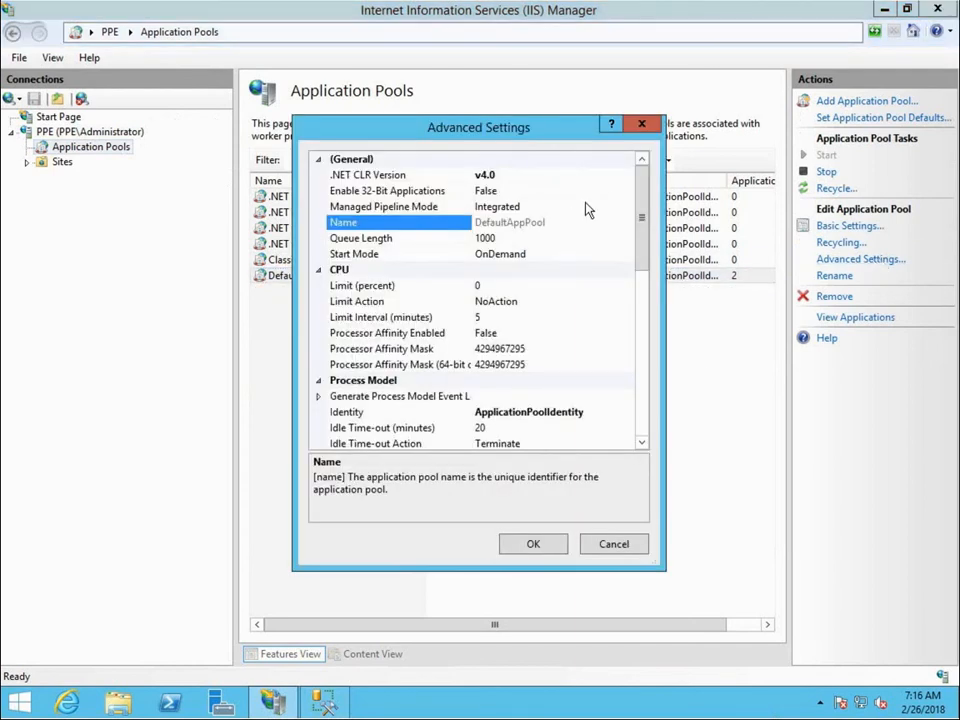
click(614, 194)
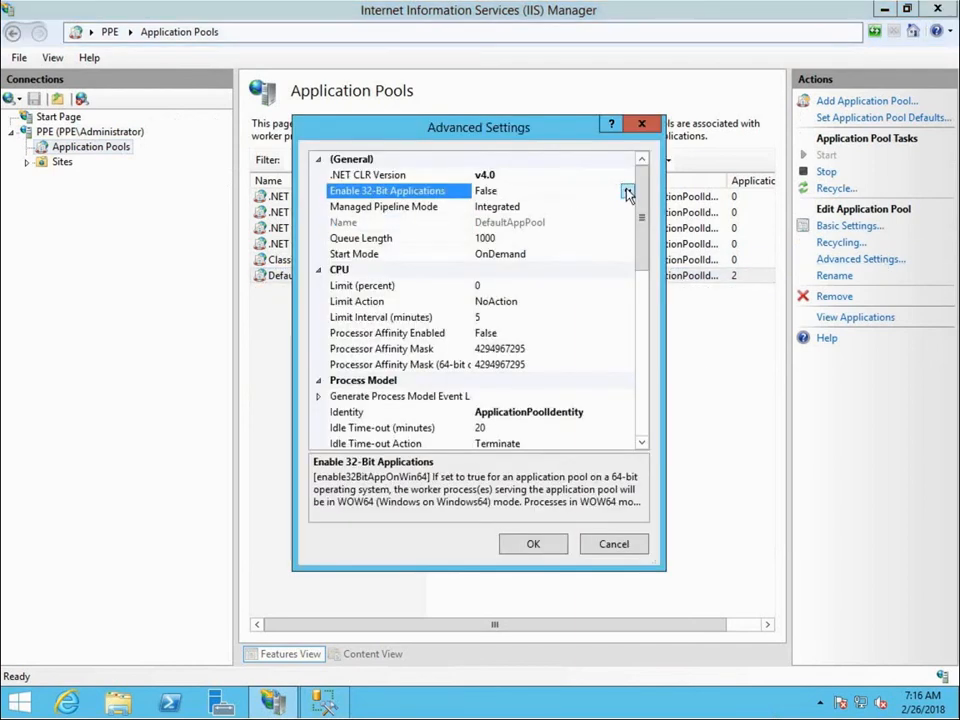
click(627, 191)
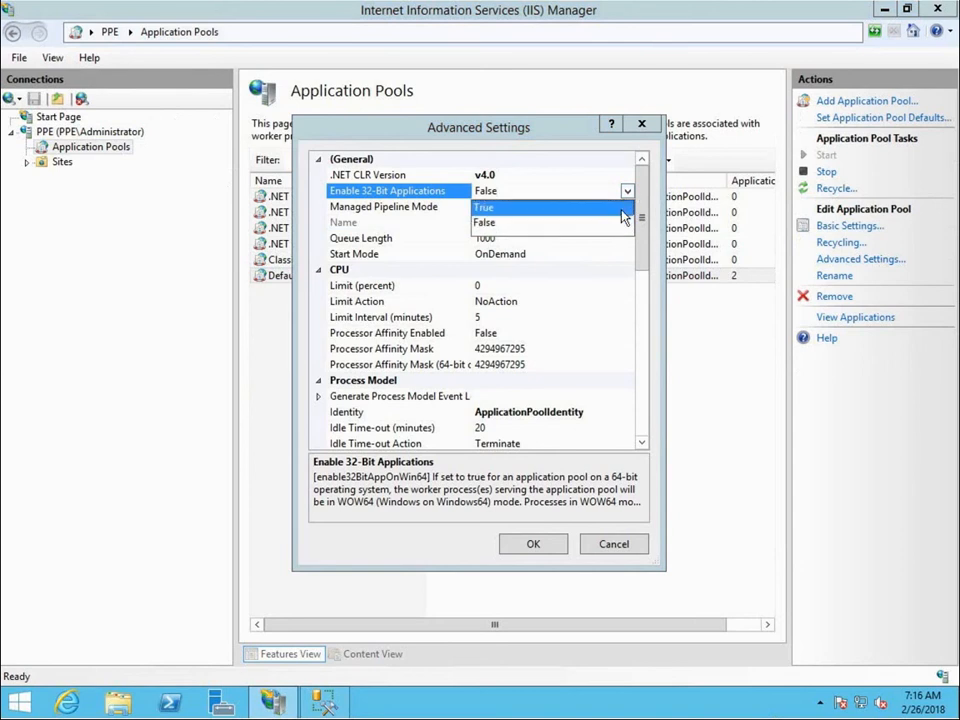
click(621, 208)
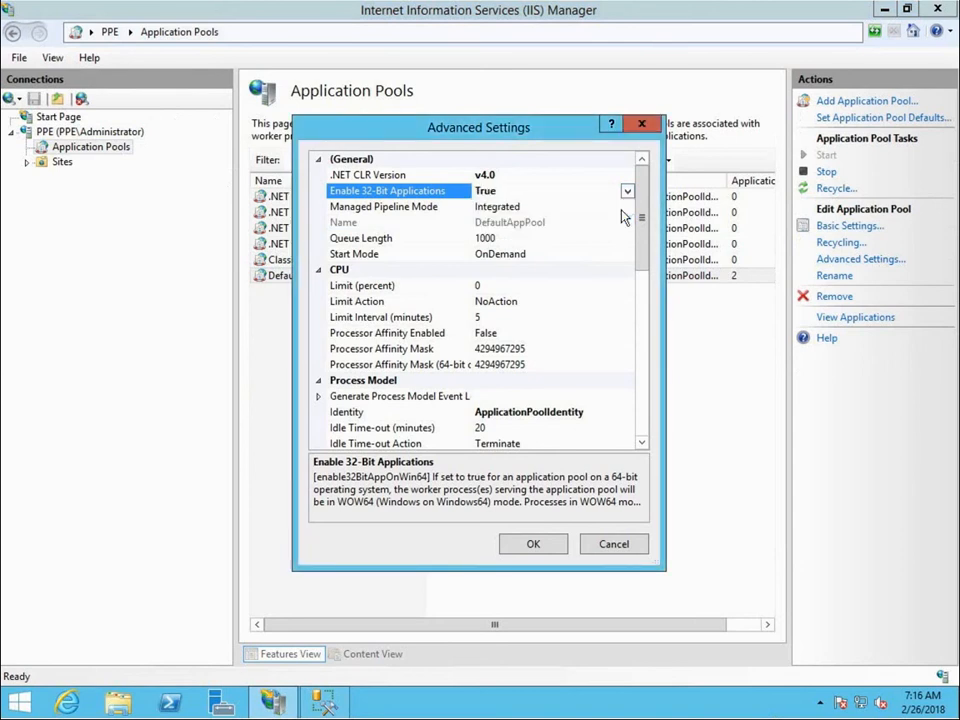
click(533, 545)
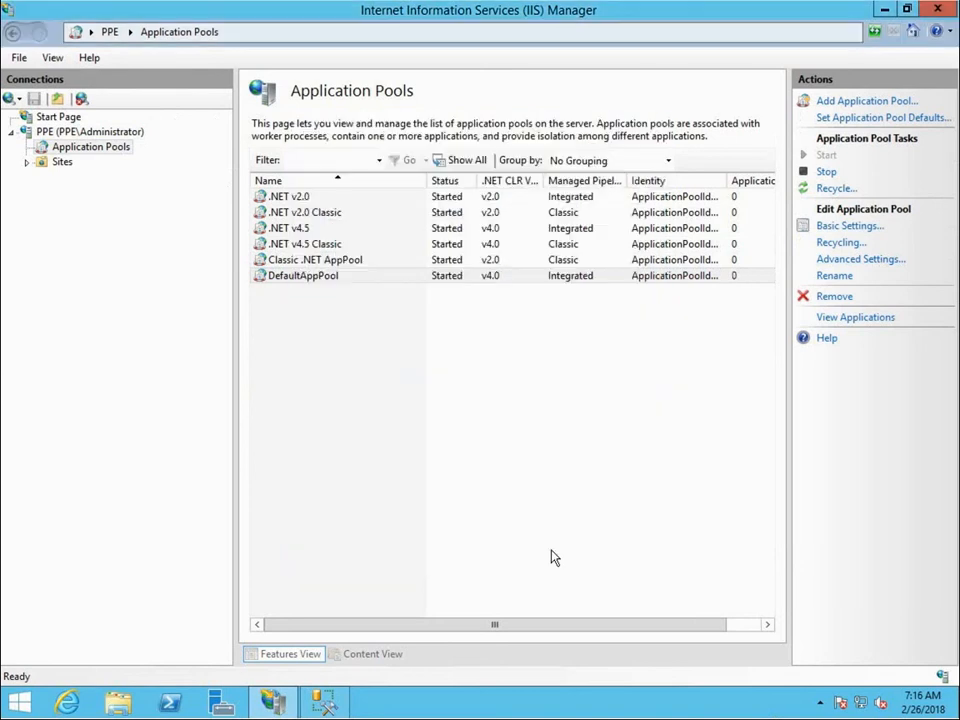
click(891, 10)
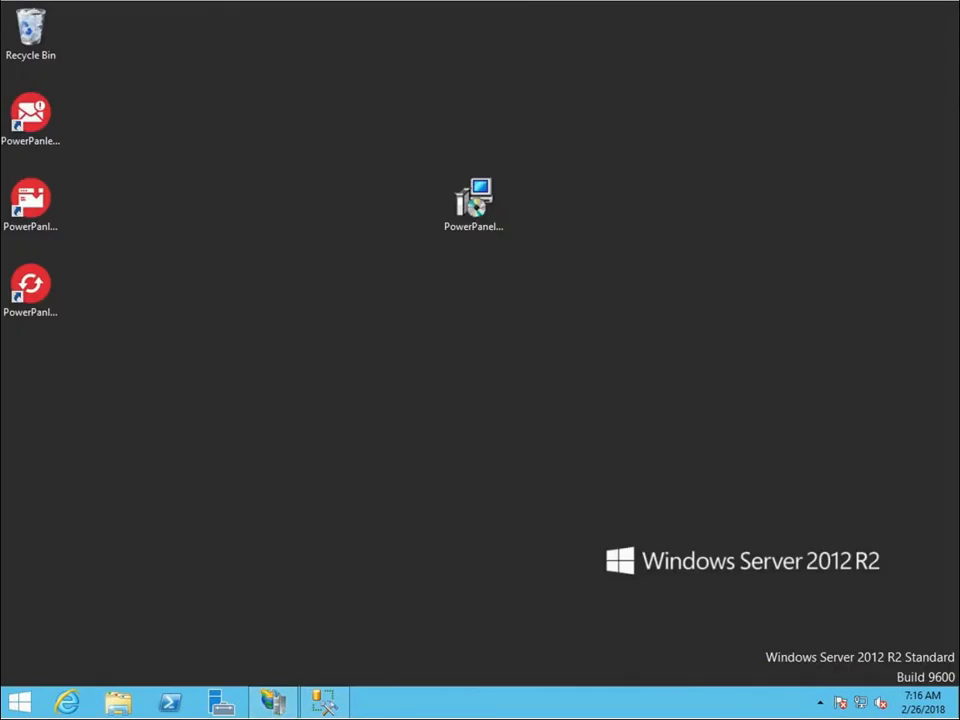
Switch to Internet Explorer and open the PowerPanel Enterprise login page at localhost:8080.
click(64, 702)
click(248, 31)
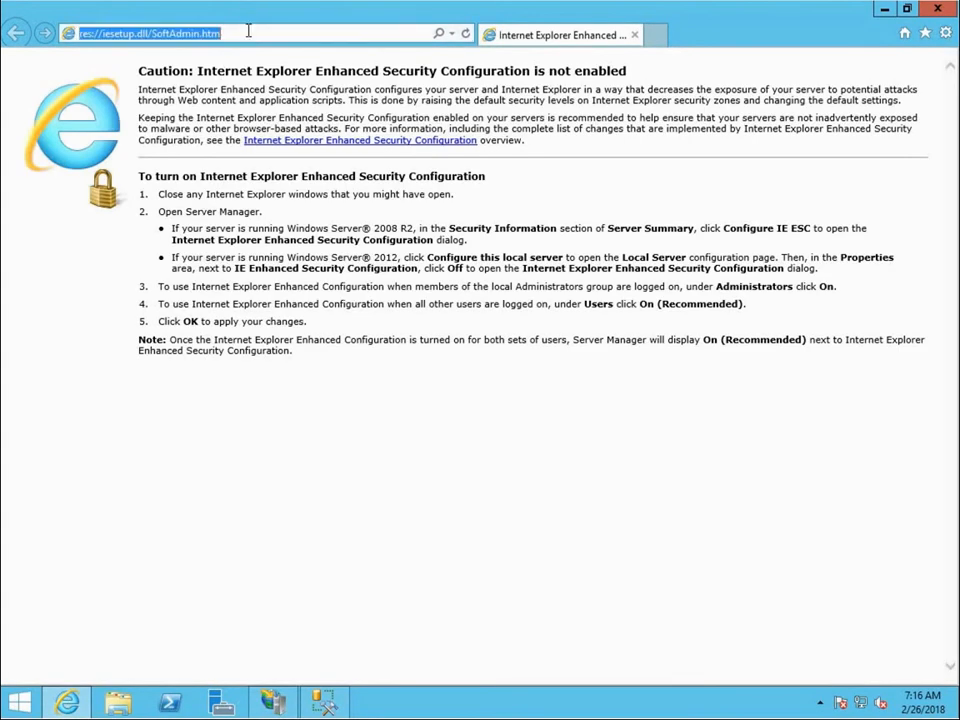
text(loc)
key(Return)
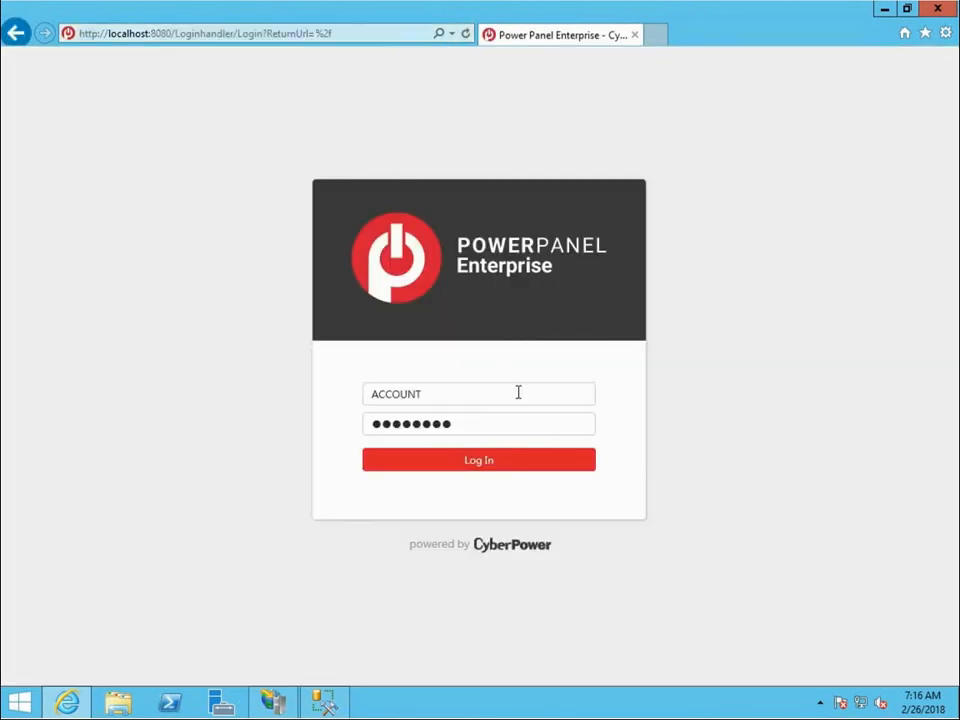
Log in to PowerPanel Enterprise with the account admin and the default account password.
click(518, 394)
text(admin)
key(Tab)
key(BackSpace)
text(*****)
click(578, 464)
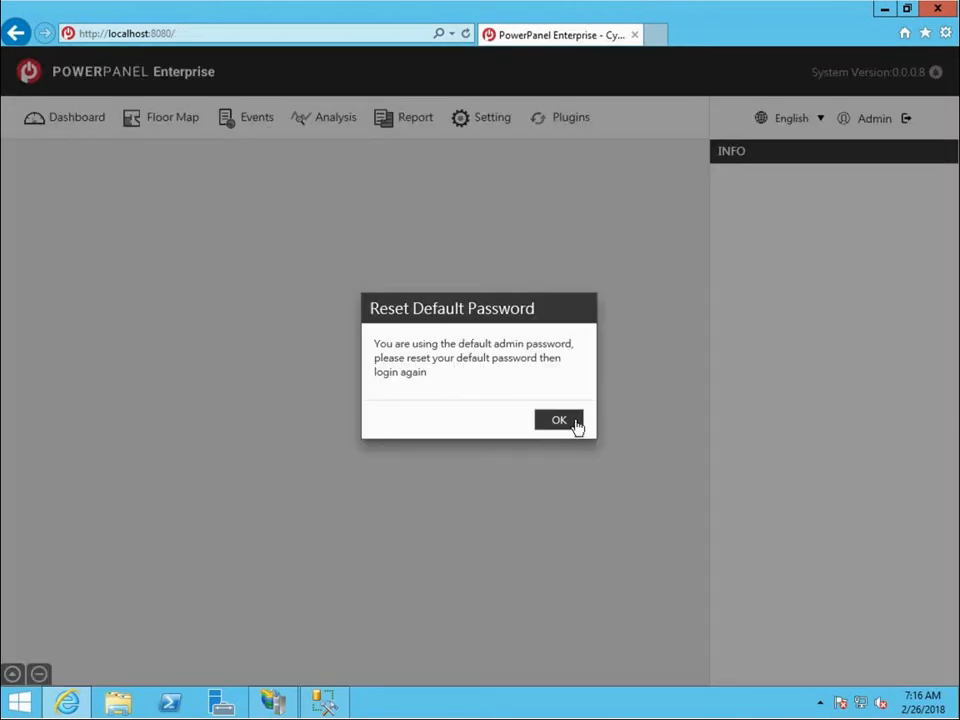
Reset the default password by entering the old password, the new password and its confirmation, and save it.
click(576, 422)
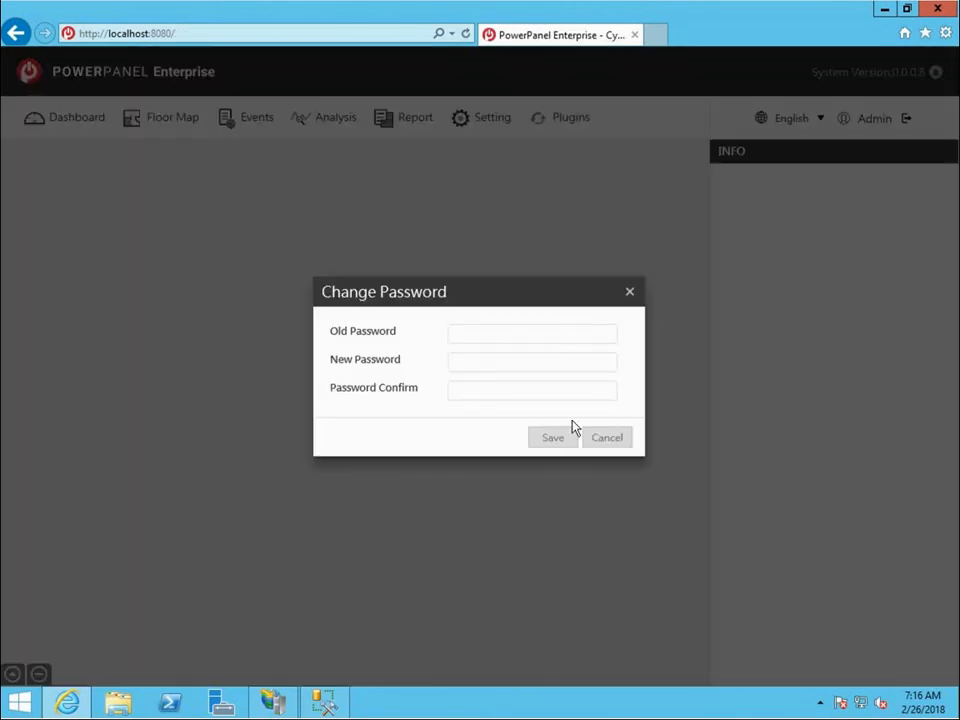
text(admin)
key(Tab)
text(admin12)
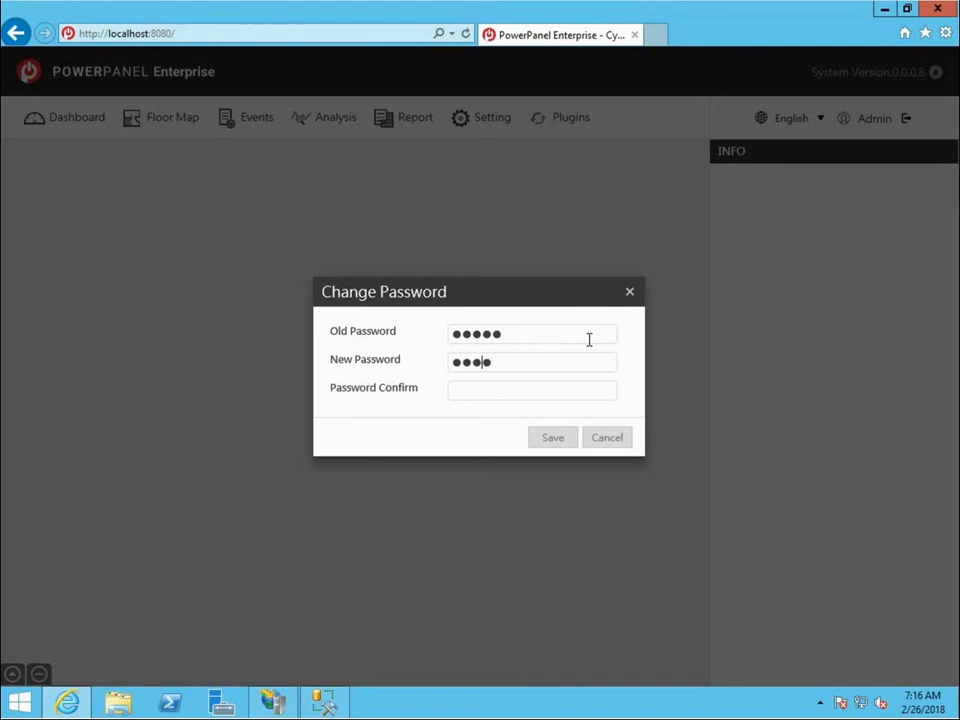
text(3)
key(Tab)
text(admin123)
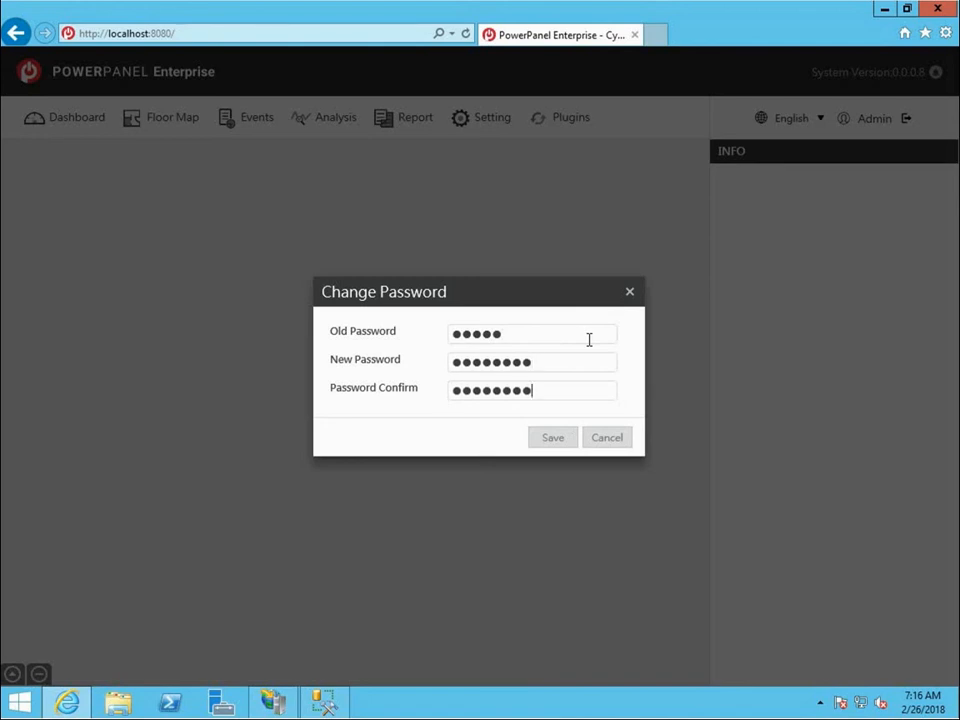
click(561, 444)
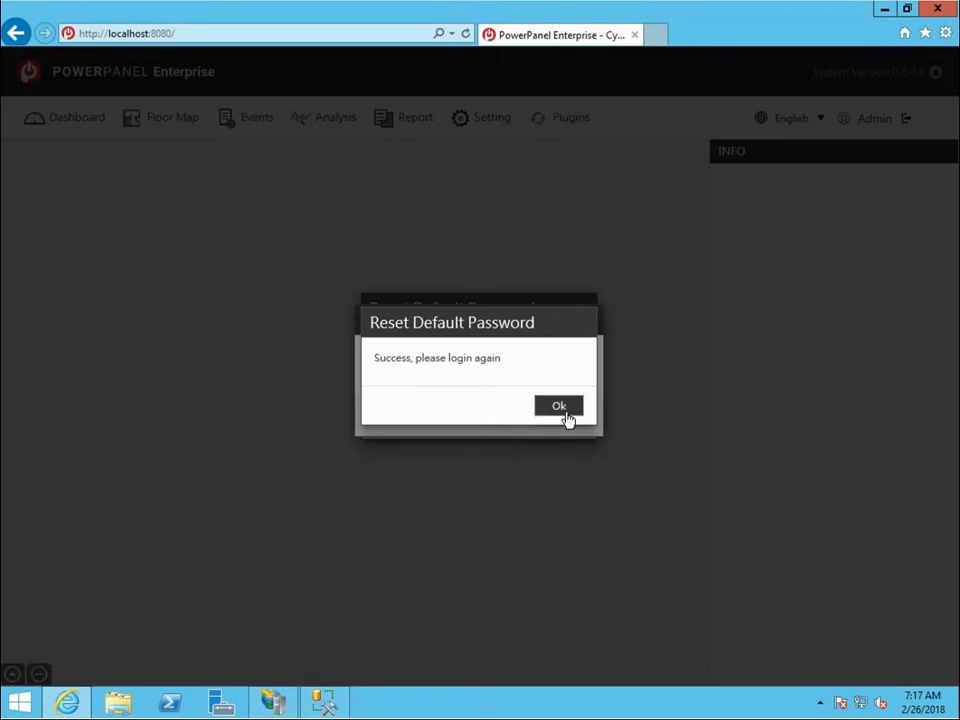
click(566, 417)
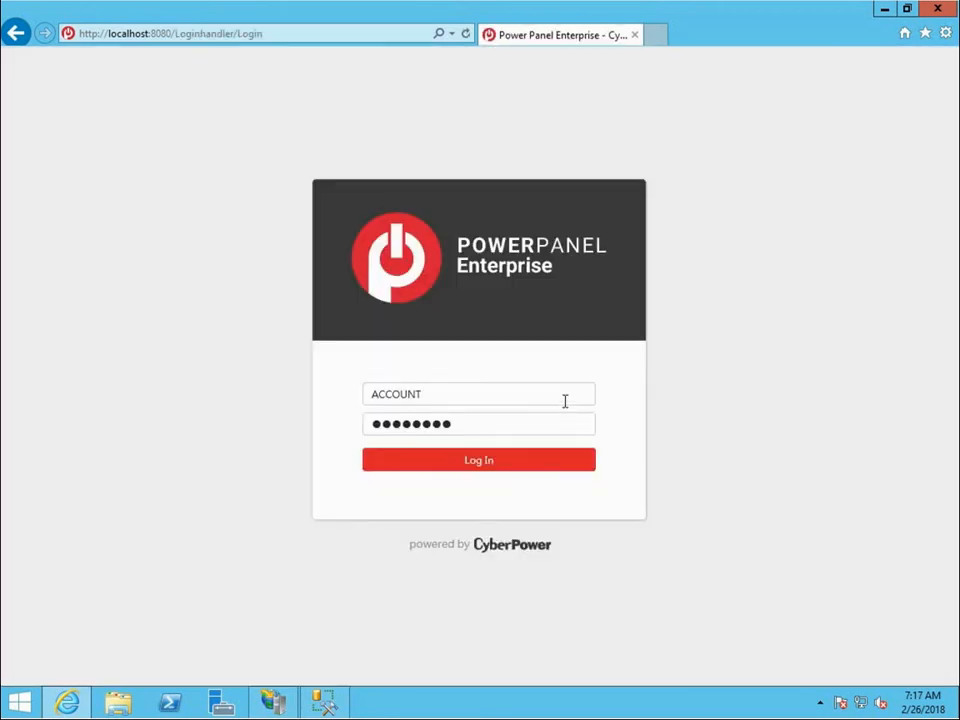
Log in again with the account admin and the new account password.
text(admin*********)
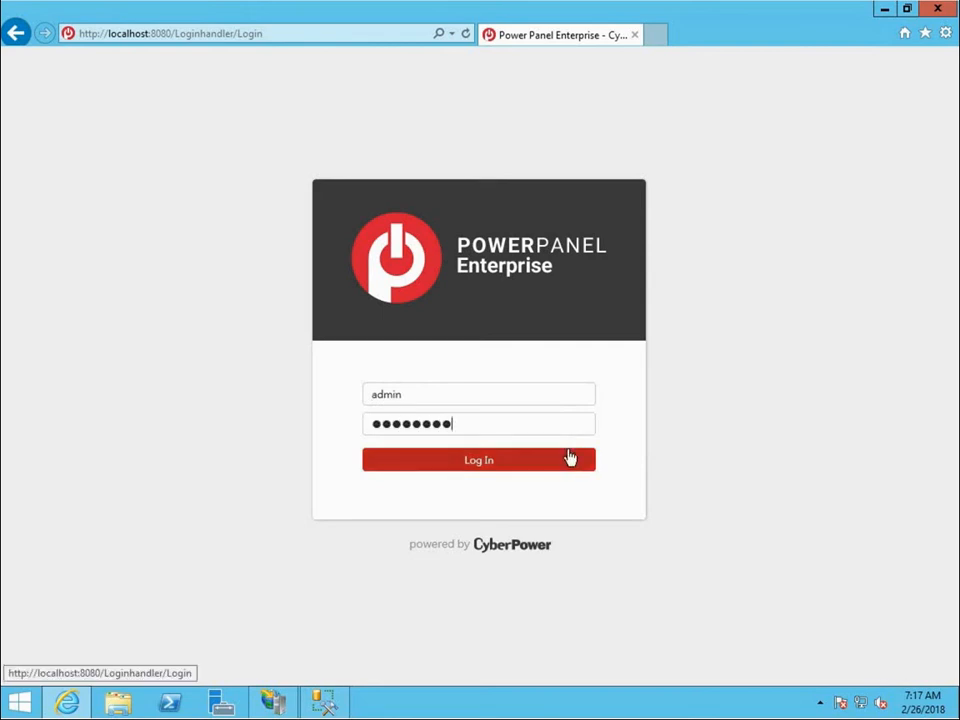
click(569, 457)
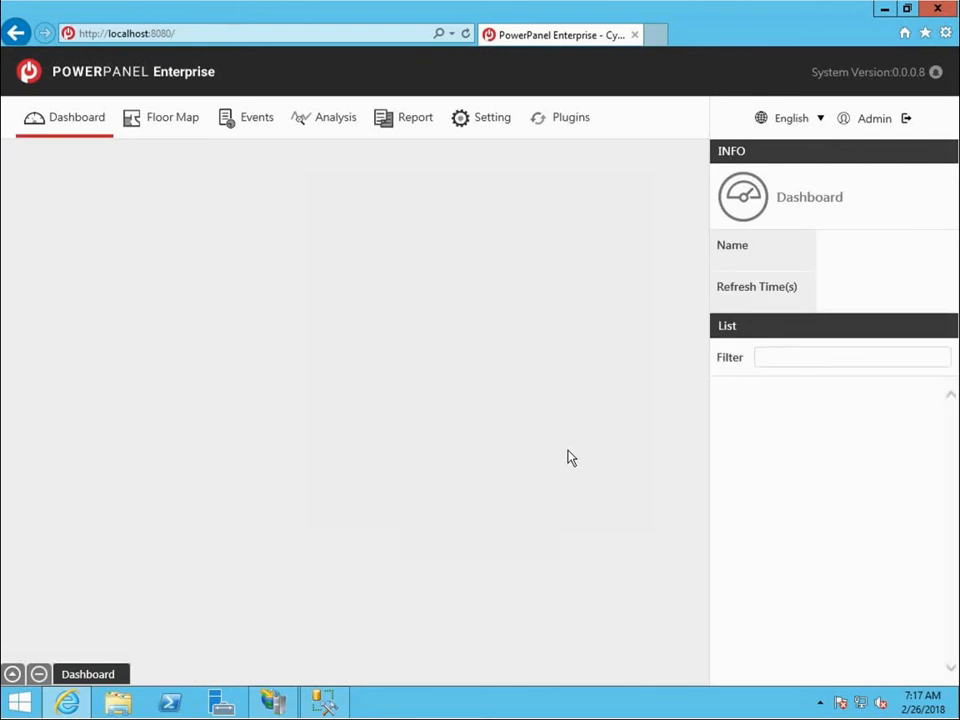
In the alarm's SMTP server settings, set the server address to mail.domain.com and the service port to 25.
click(497, 127)
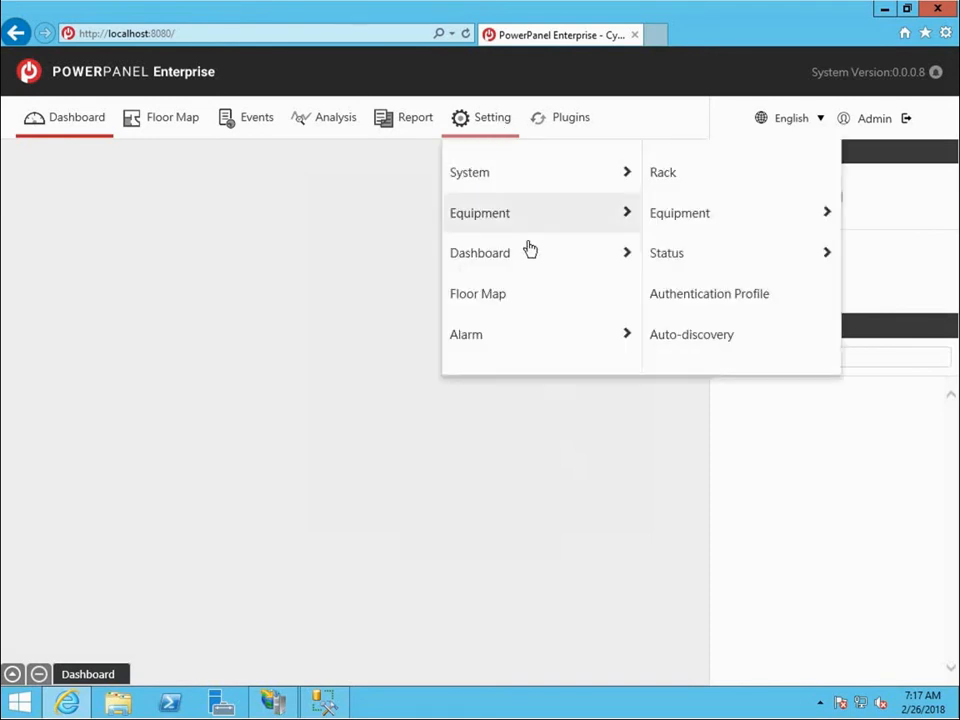
mouse_move(538, 352)
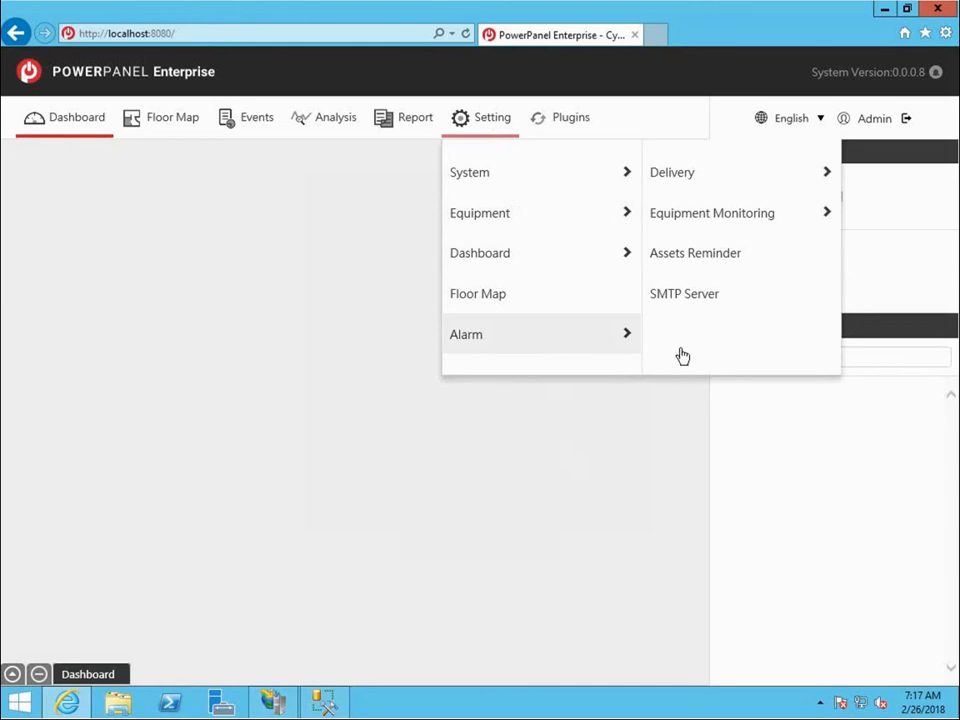
click(752, 296)
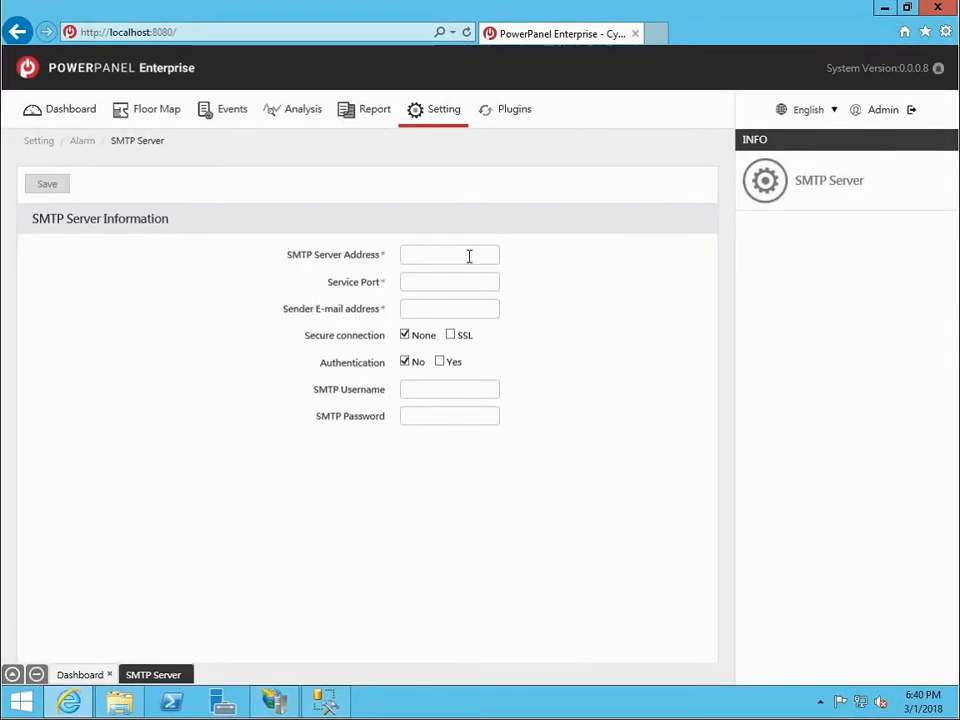
click(469, 256)
text(mail.domain.com)
key(Tab)
text(25)
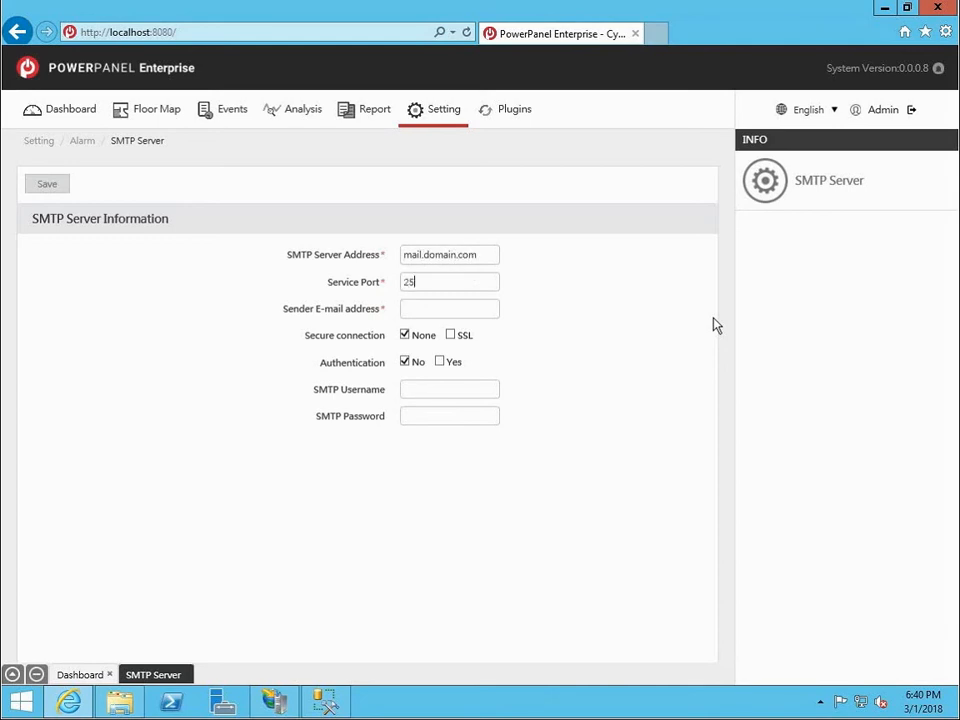
Fill in the sender e-mail address and save the SMTP server information.
key(Tab)
text(PPE@domain.com.tw)
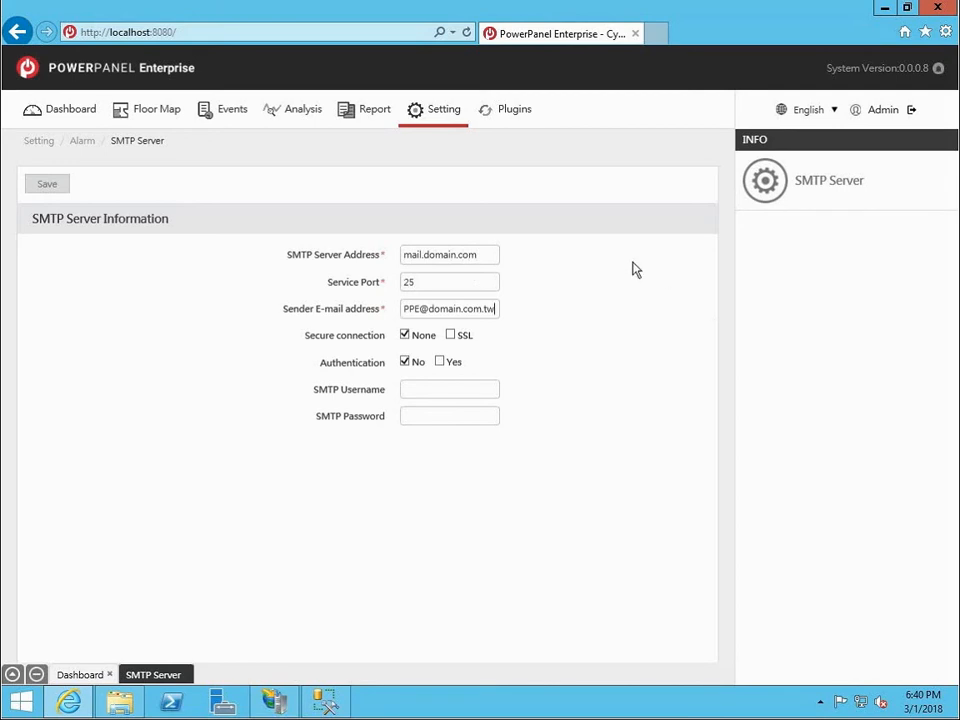
click(56, 188)
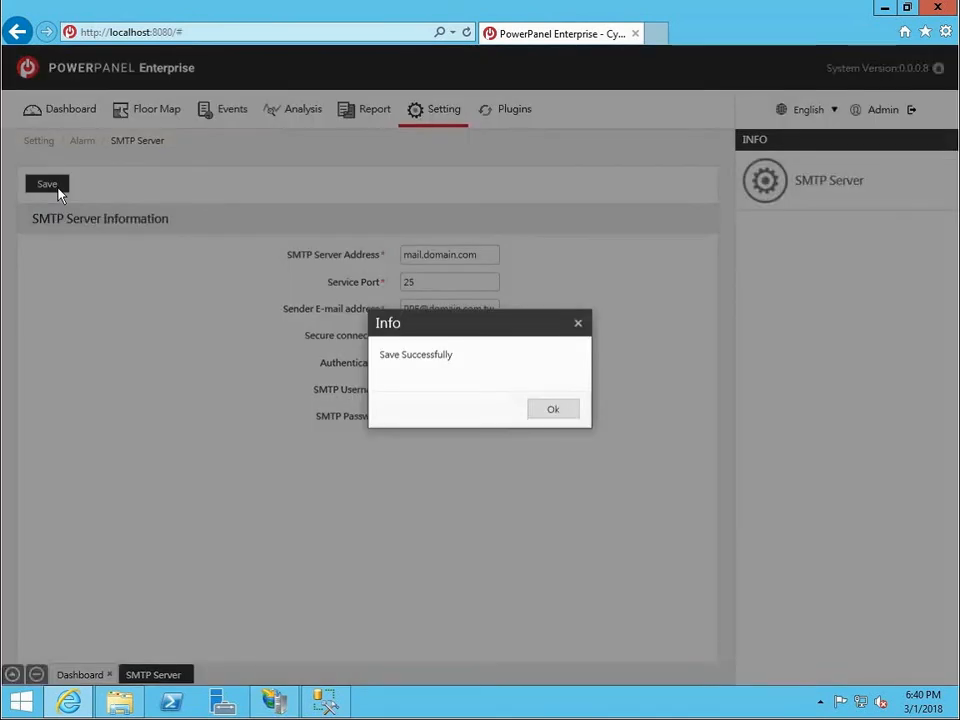
click(553, 410)
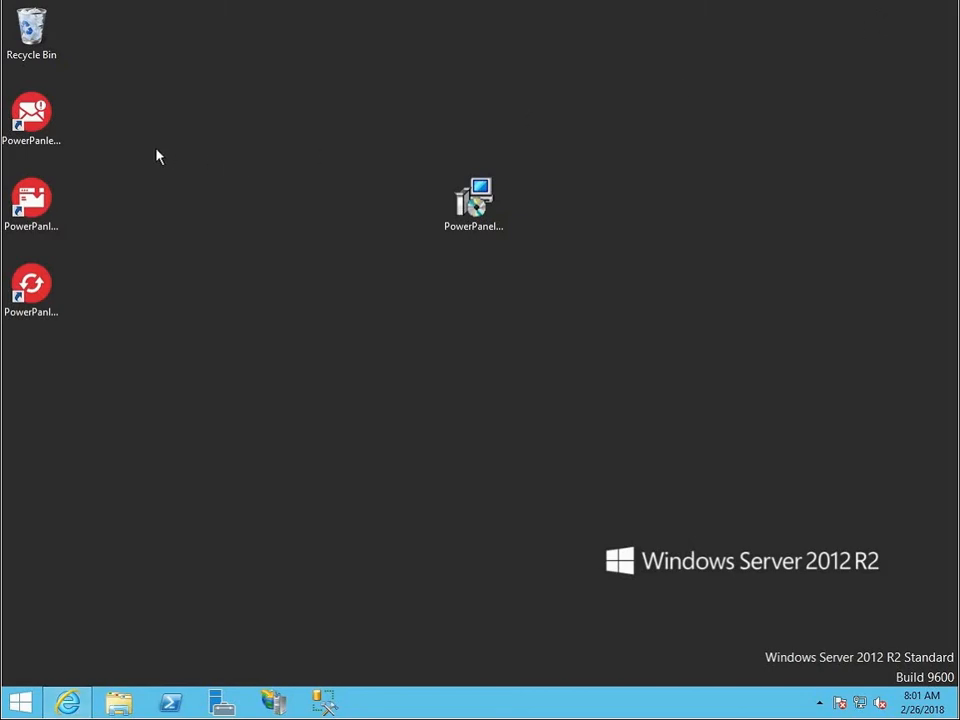
Launch PowerPanel Enterprise Alert Mail and DataLoader from the desktop, arrange their windows, and start the DataLoader run.
double_click(53, 127)
drag(210, 42, 497, 51)
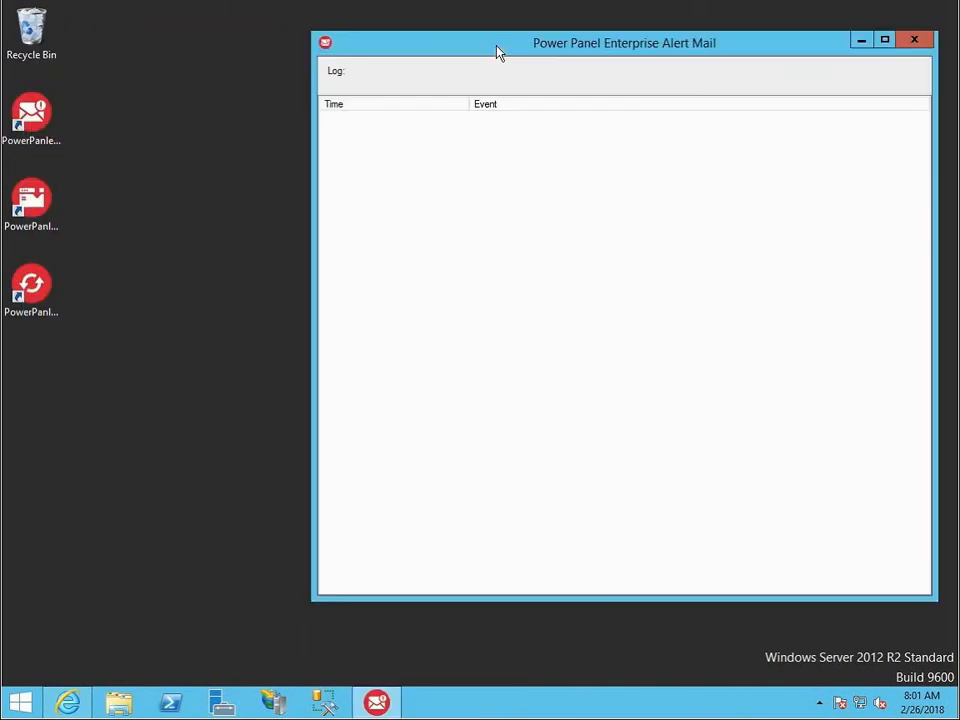
click(62, 217)
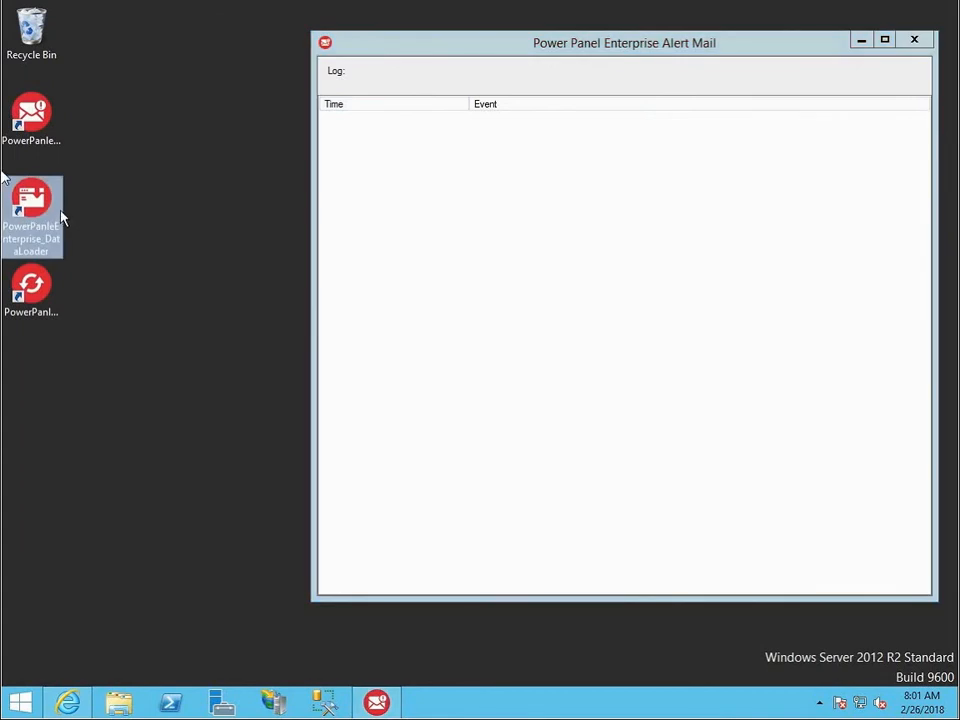
double_click(60, 221)
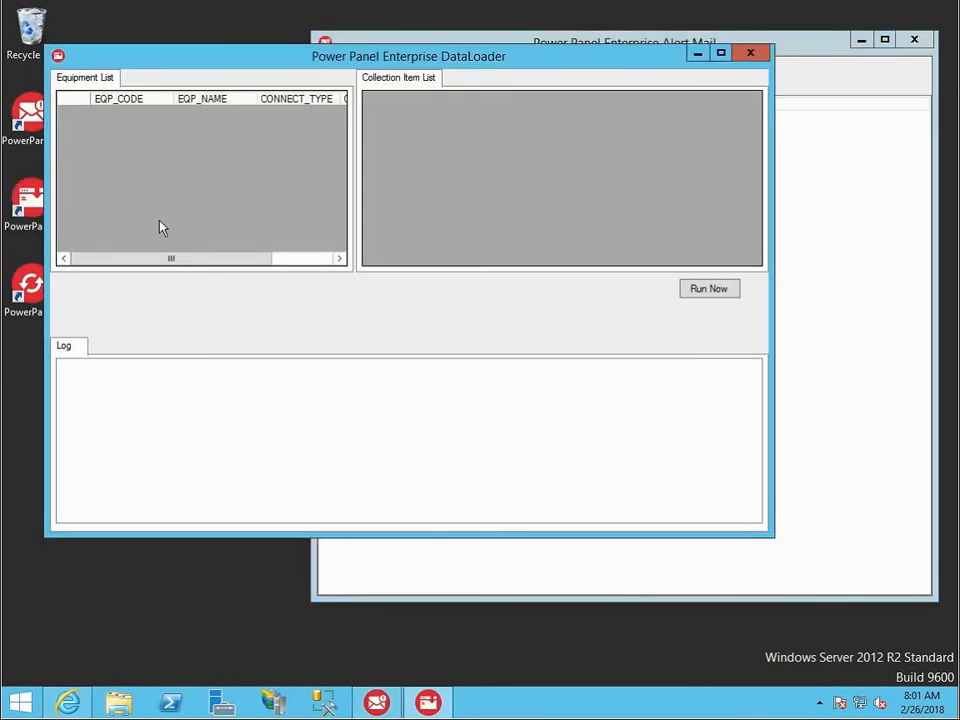
drag(555, 64, 679, 82)
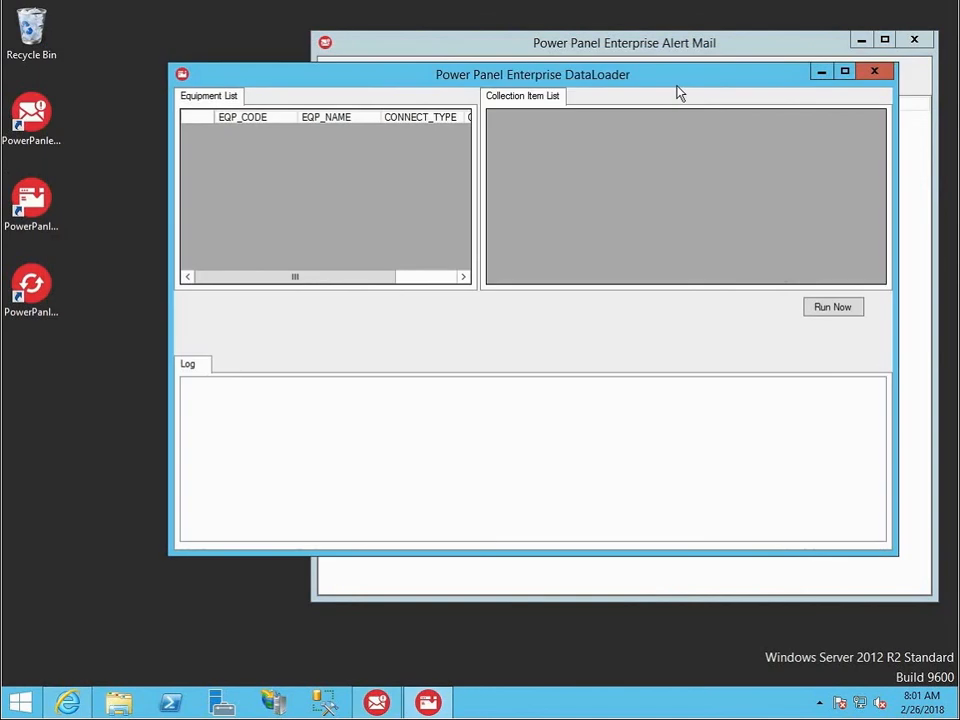
click(838, 312)
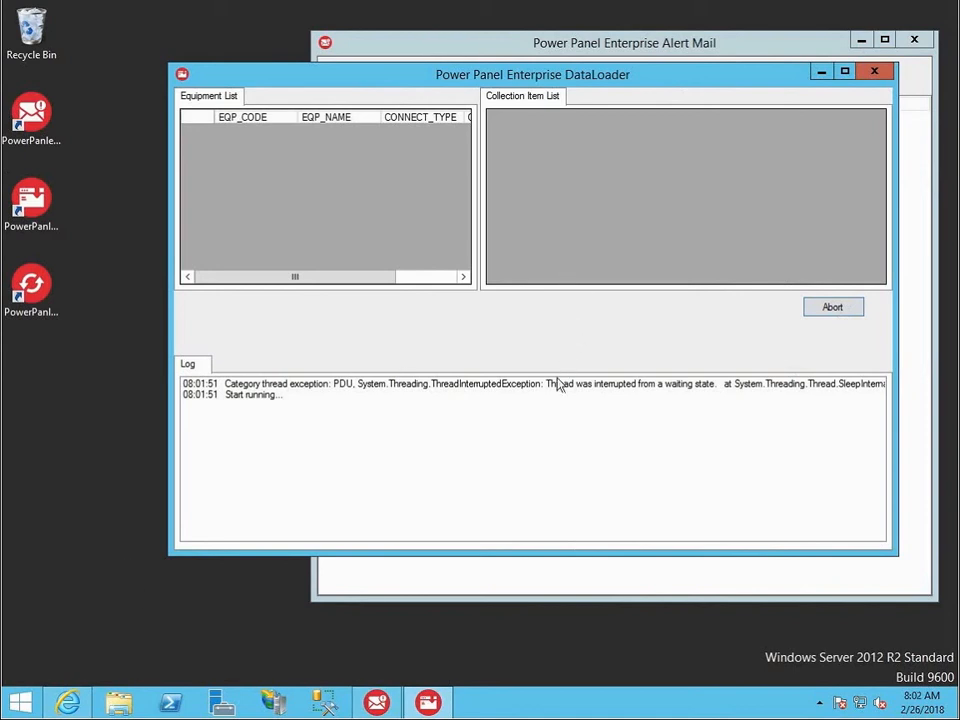
Switch back to the PowerPanel Enterprise dashboard in Internet Explorer.
click(68, 703)
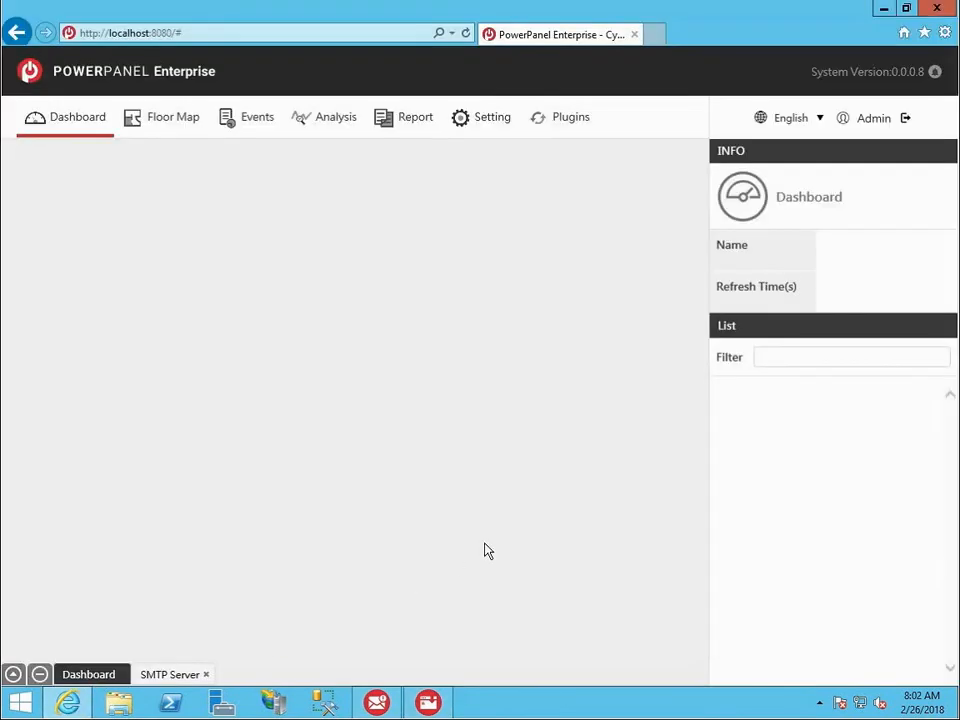